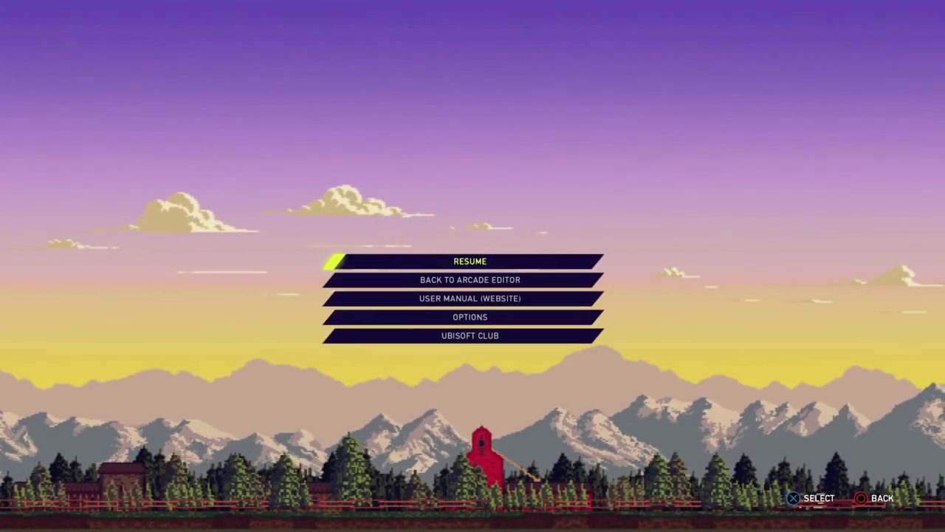
# Resume the Arcade Editor and swing the view around the snowy plateau.
pyautogui.press('Return')
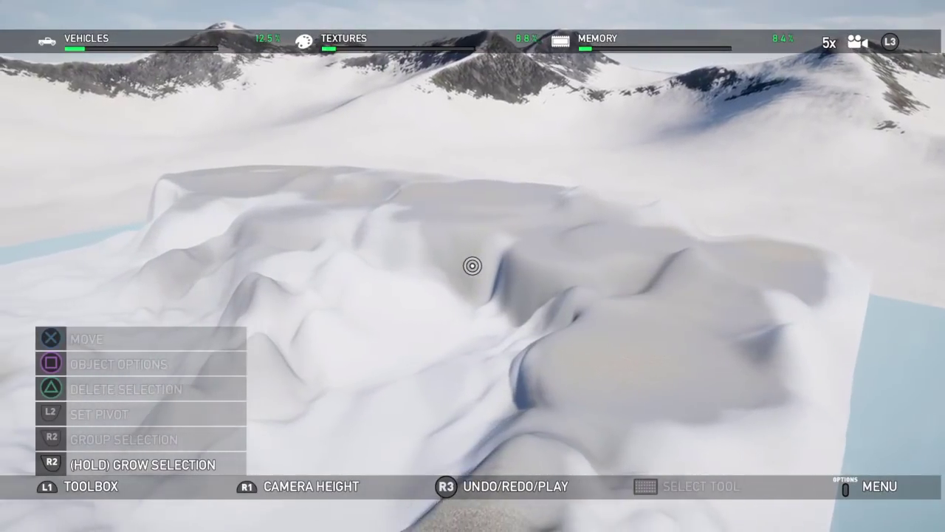
pyautogui.press('Left')
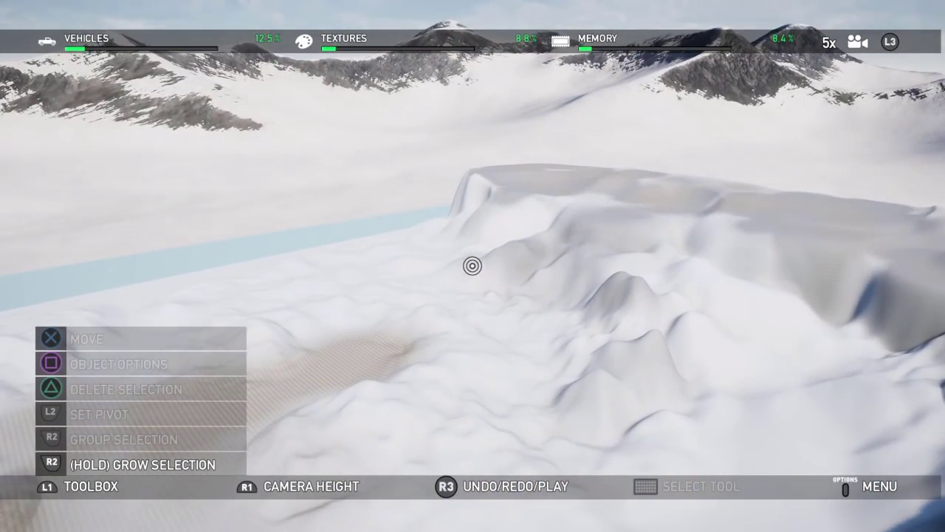
pyautogui.press('Right')
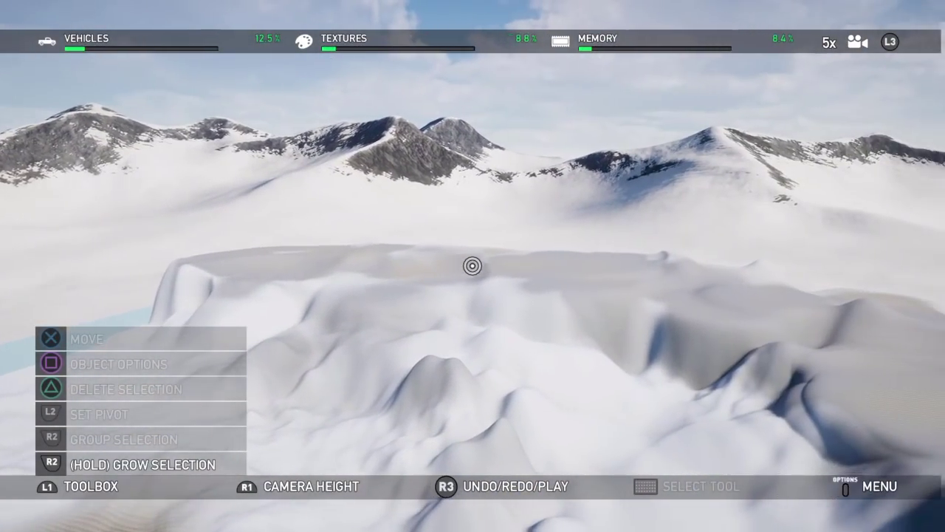
pyautogui.press('Right')
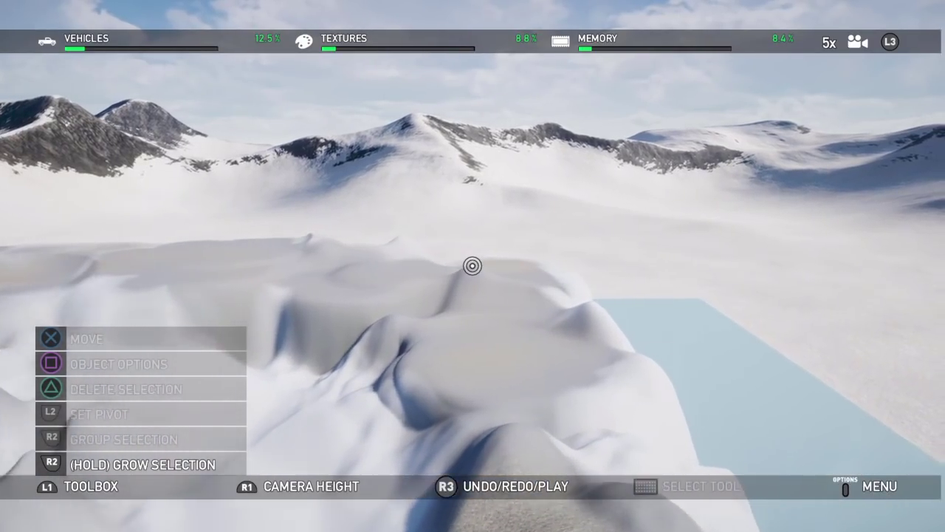
pyautogui.press('Left')
pyautogui.press('Right')
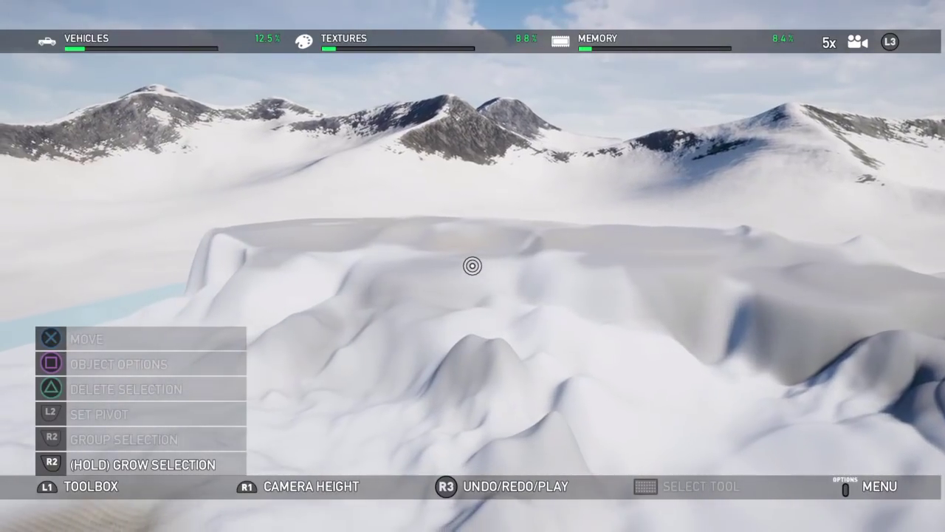
# Fly the camera in to the flat gravel strip where the blue vehicle is parked.
pyautogui.press('Up')
pyautogui.press('Right')
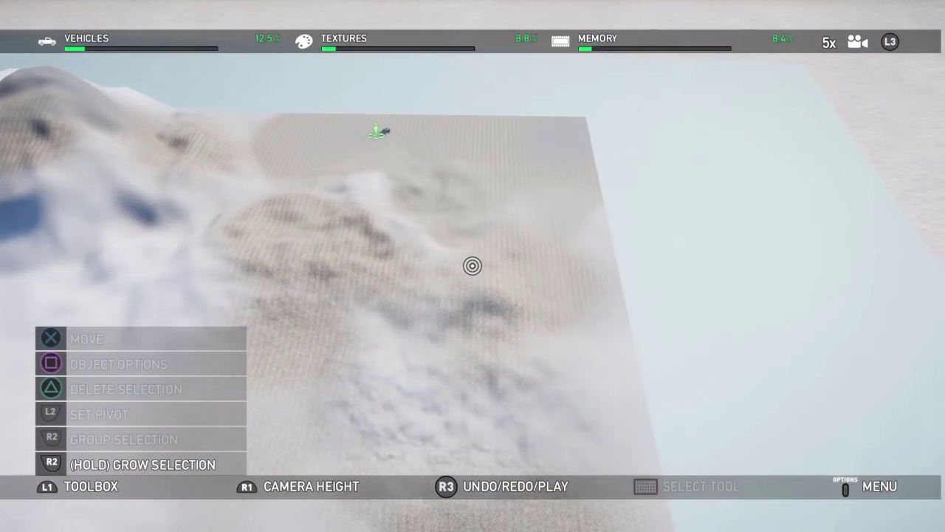
pyautogui.press('Right')
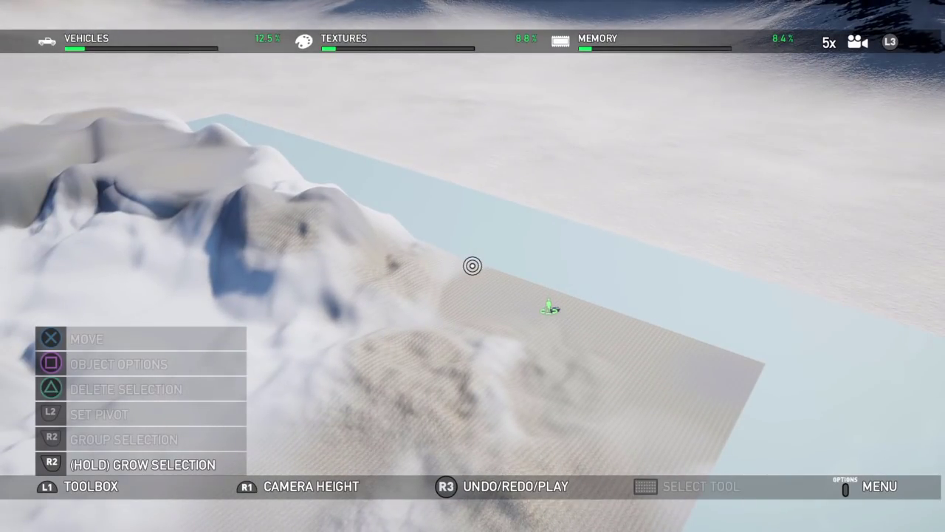
pyautogui.press('Left')
pyautogui.press('Up')
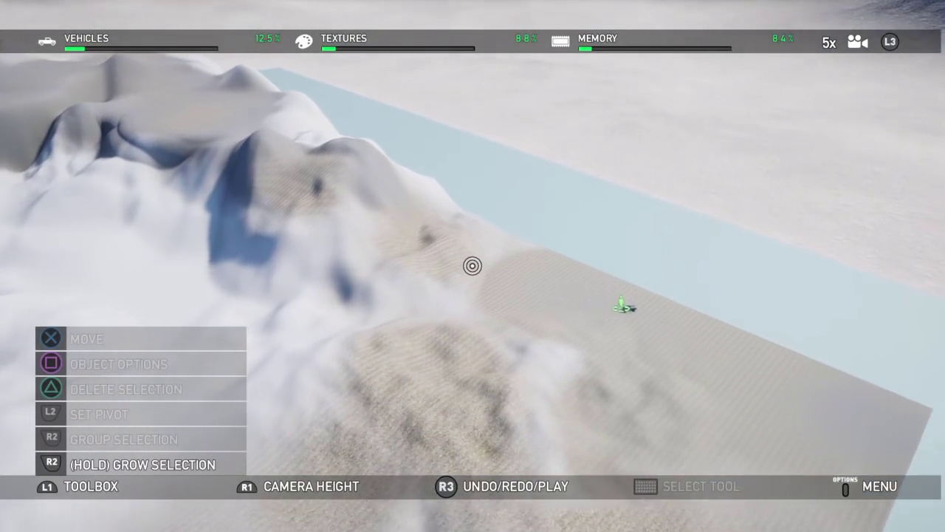
pyautogui.press('Right')
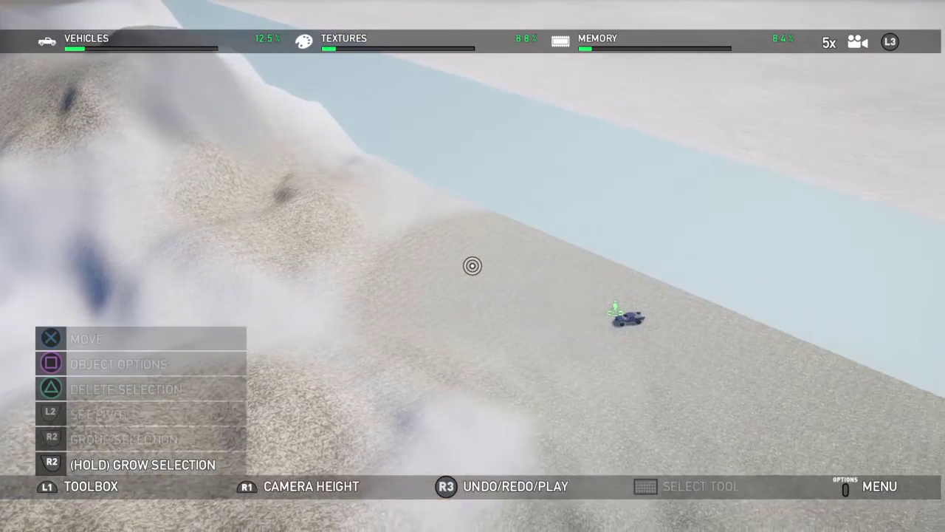
pyautogui.press('Down')
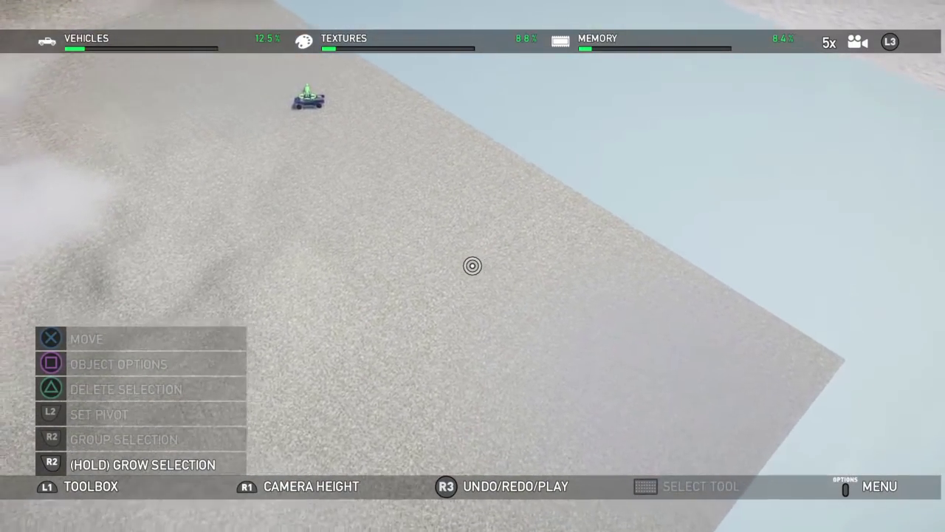
# Switch to the Terrain Paint Texture brush.
pyautogui.press('Left')
pyautogui.press('Tab')
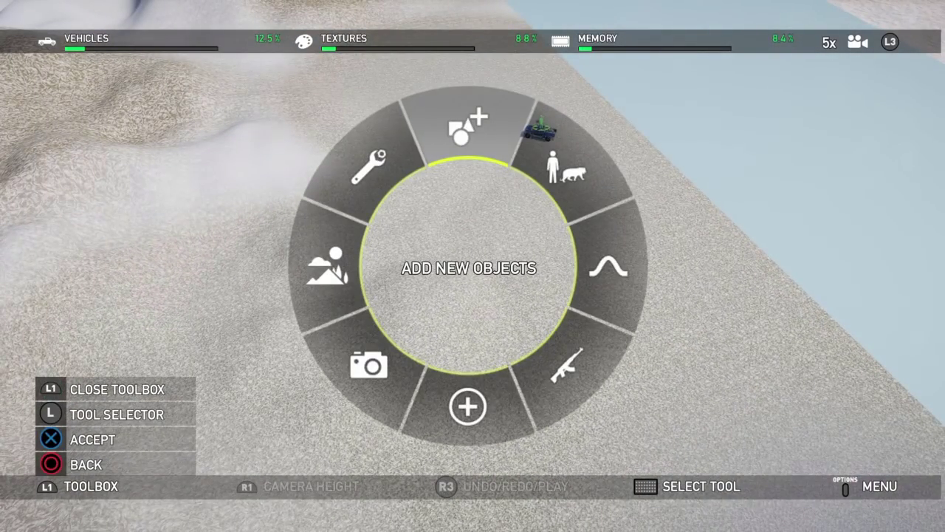
pyautogui.press('Right')
pyautogui.press('Right')
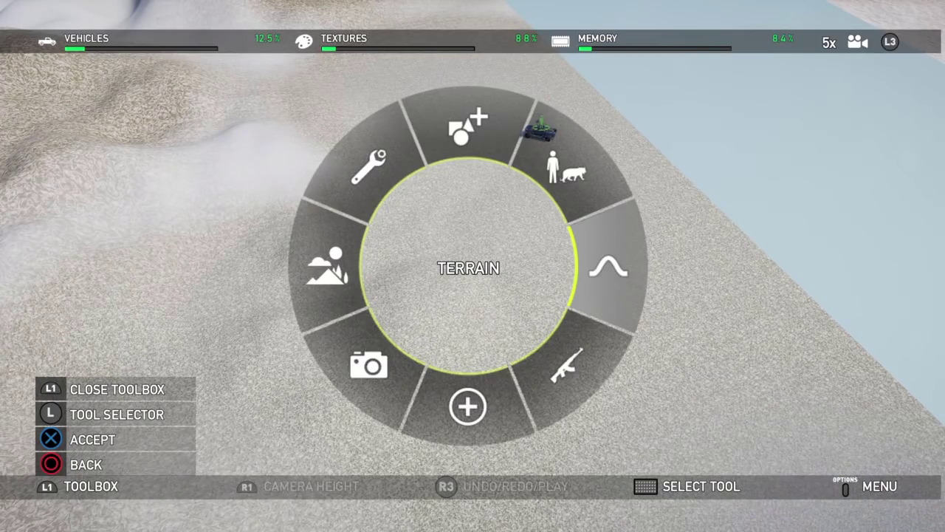
pyautogui.press('Return')
pyautogui.press('Left')
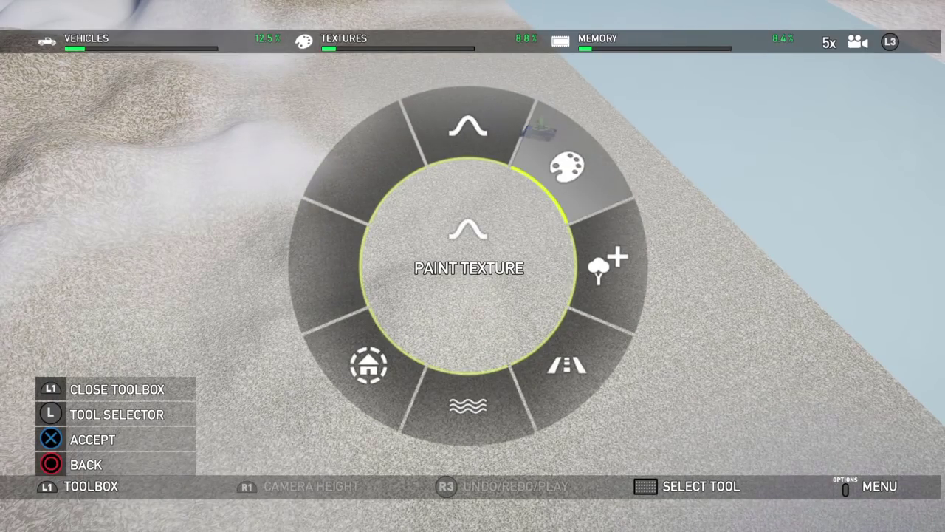
pyautogui.press('Return')
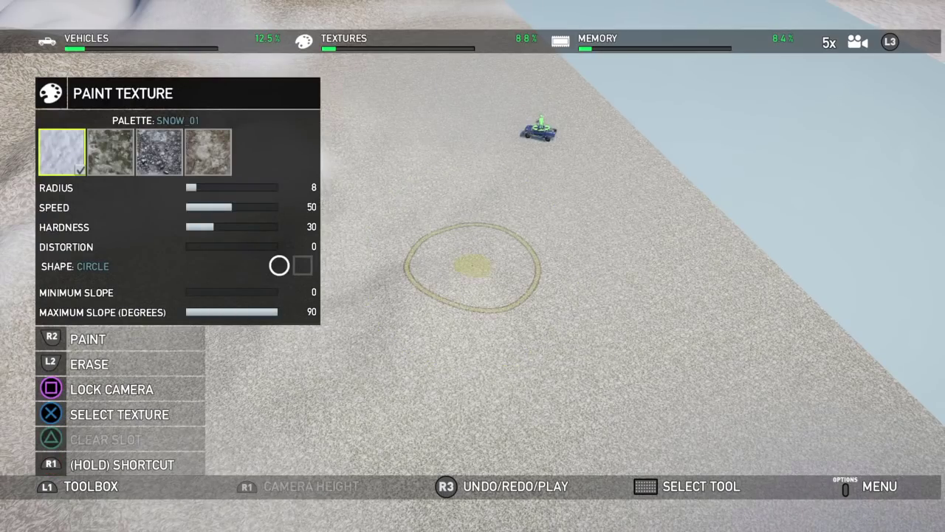
# Browse the texture palette and settle on GRASS_SNOW_03.
pyautogui.press('Right')
pyautogui.press('Right')
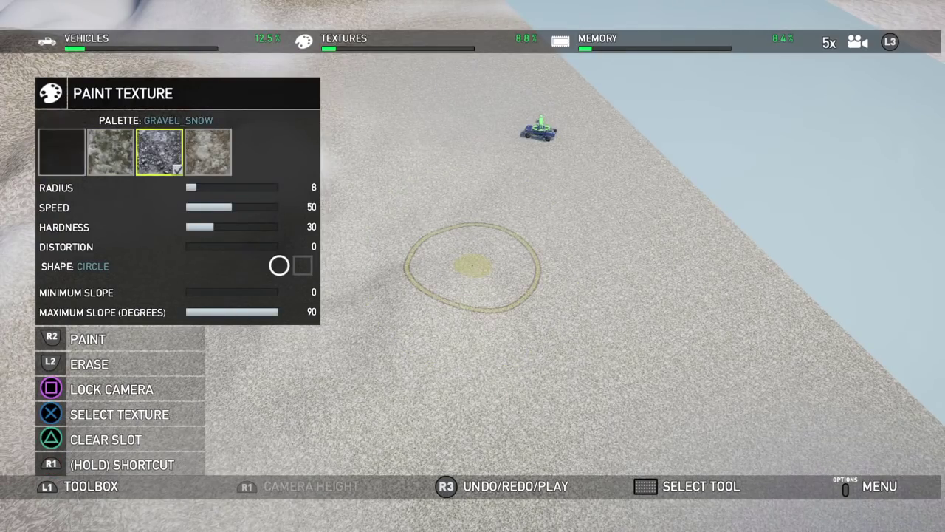
pyautogui.press('Left')
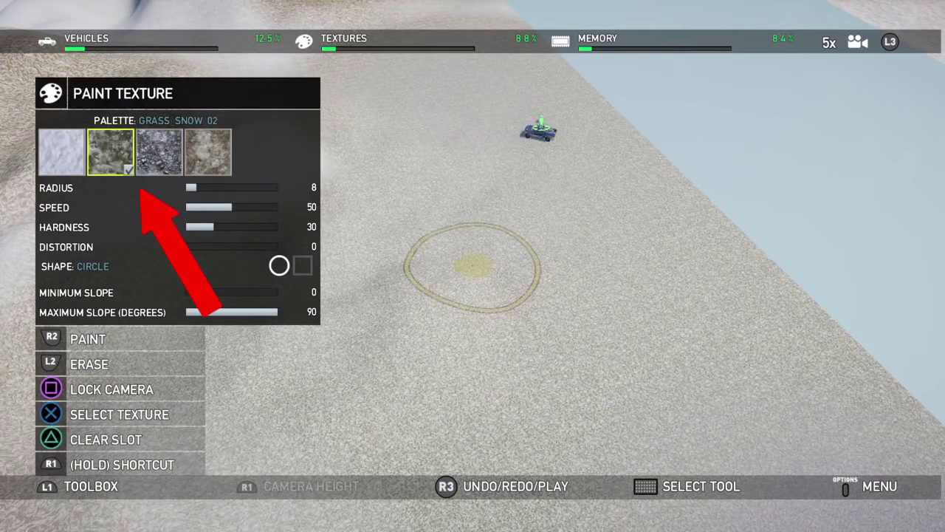
pyautogui.press('Right')
pyautogui.press('Right')
pyautogui.press('Left')
pyautogui.press('Left')
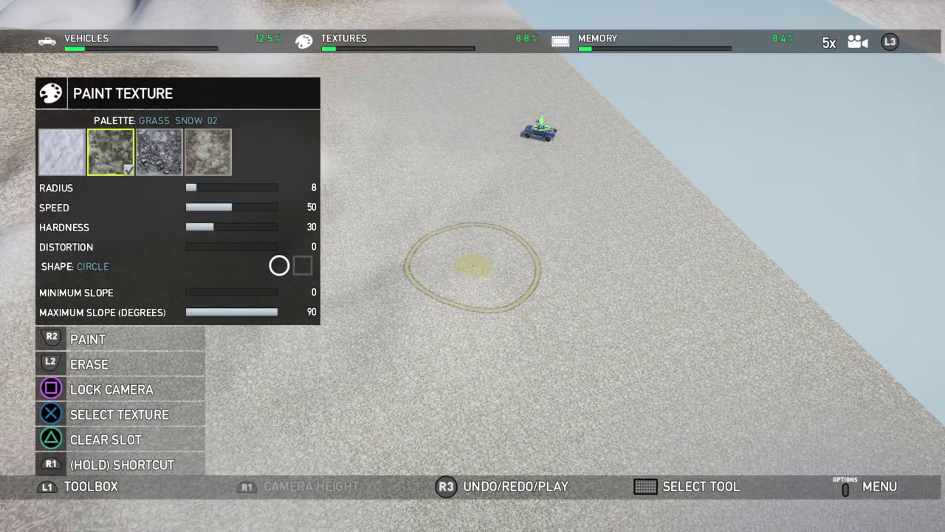
pyautogui.press('Left')
pyautogui.press('Right')
pyautogui.press('Right')
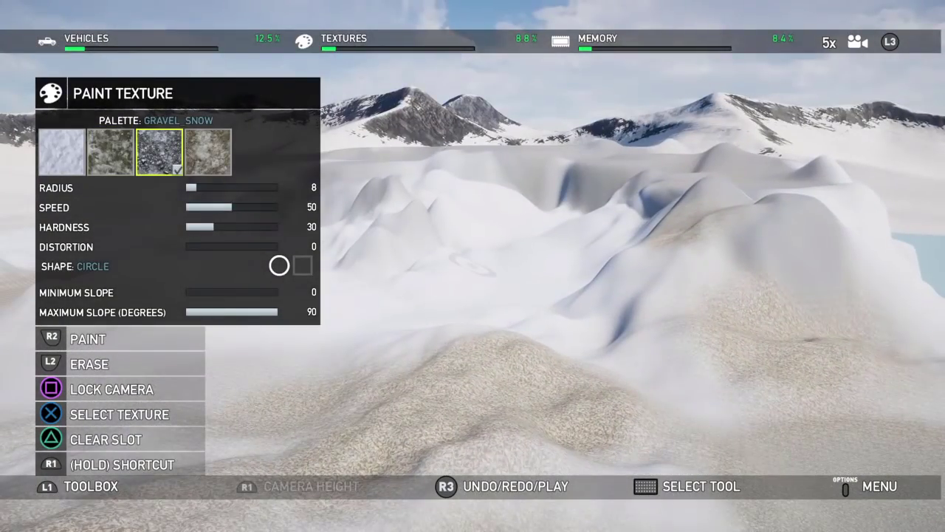
pyautogui.press('Left')
pyautogui.press('Left')
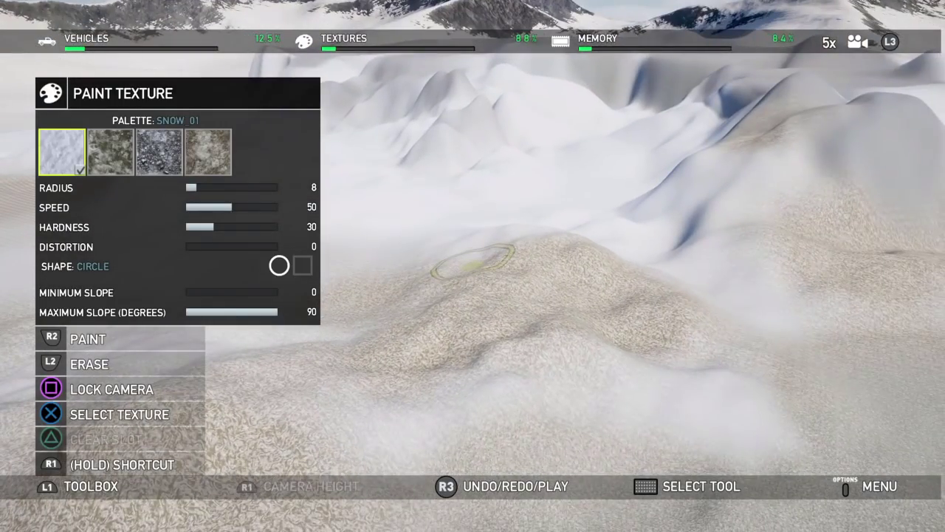
pyautogui.press('Right')
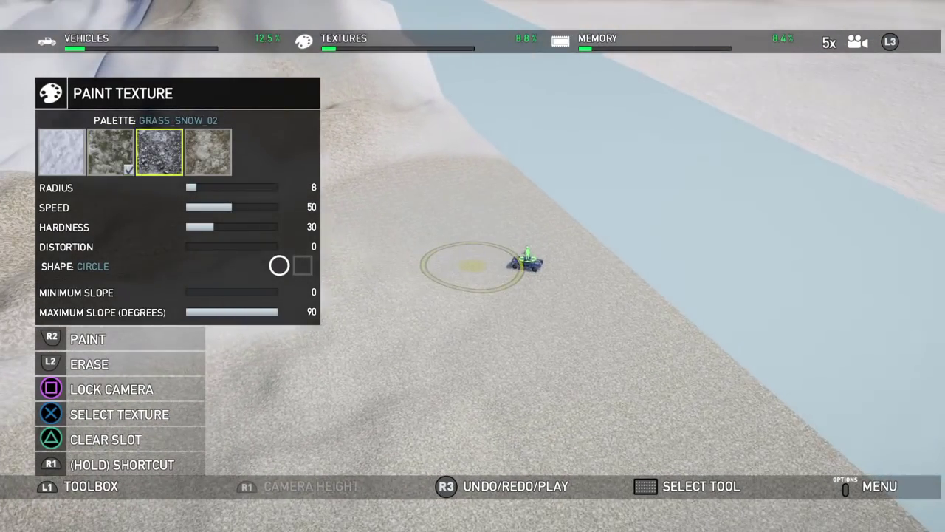
pyautogui.press('Right')
pyautogui.press('Right')
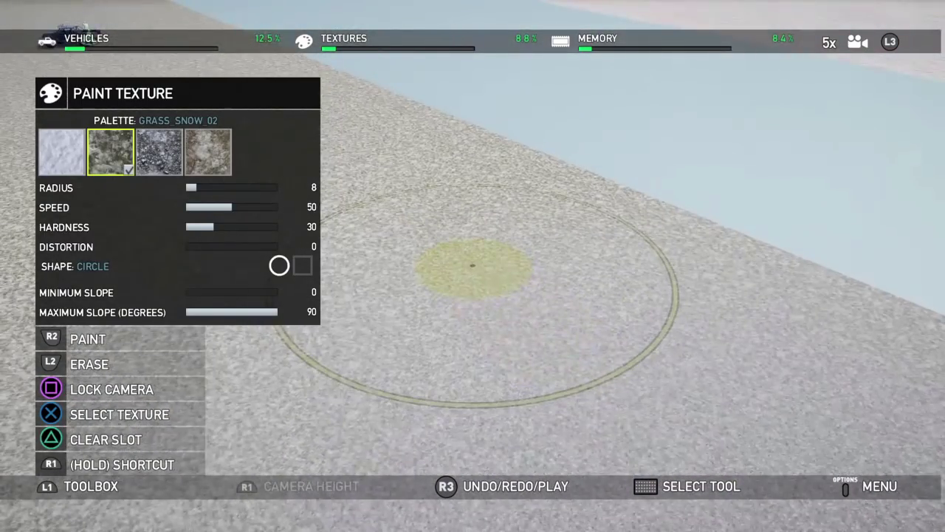
pyautogui.press('Right')
pyautogui.press('Right')
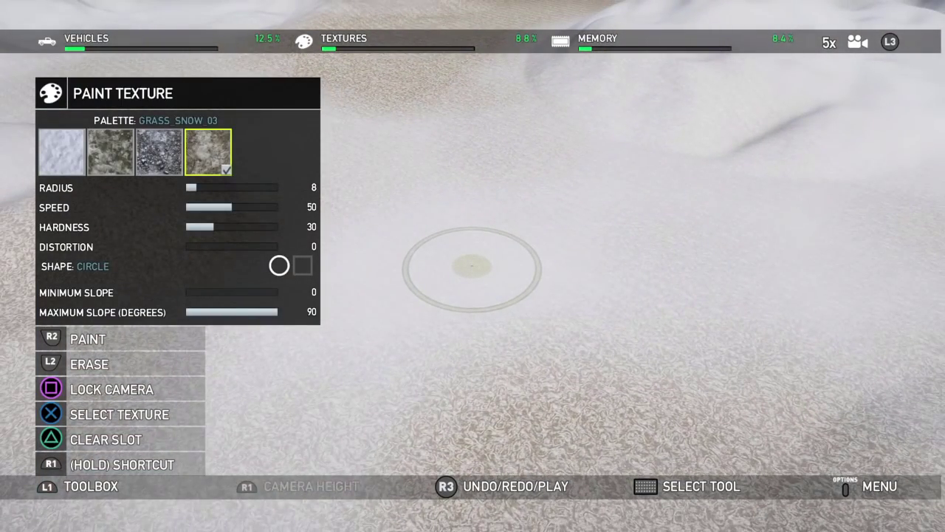
# Select the third palette texture, GRAVEL_SNOW.
pyautogui.press('Left')
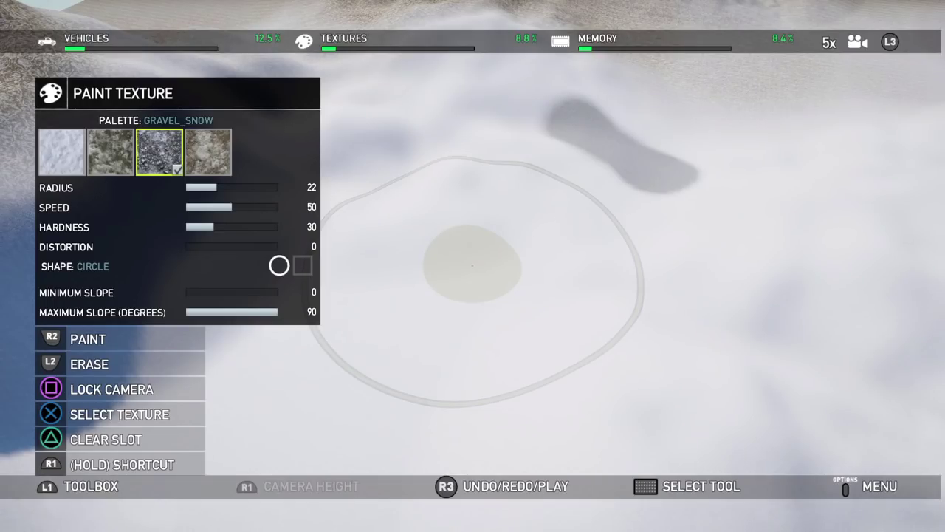
# Compare GRAVEL_SNOW brush hardness values in the preview, leaving hardness at 20.
pyautogui.press('Down')
pyautogui.press('Down')
pyautogui.press('Down')
pyautogui.press('Right')
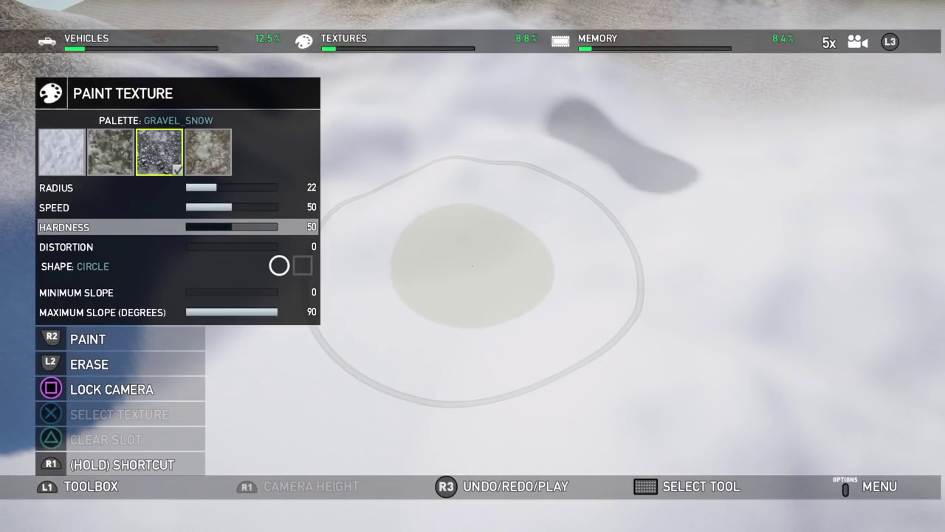
pyautogui.press('Left')
pyautogui.press('Right')
pyautogui.press('Right')
pyautogui.press('Left')
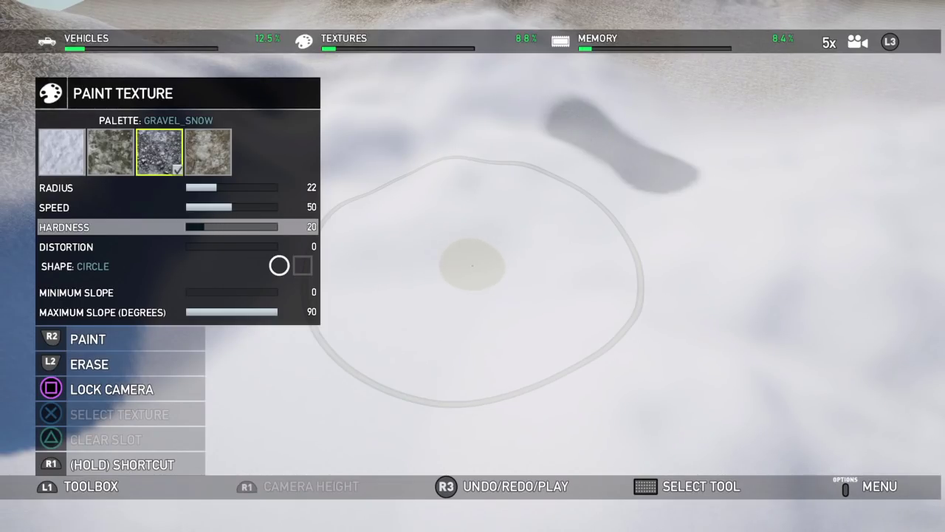
pyautogui.press('Right')
pyautogui.press('Right')
pyautogui.press('Left')
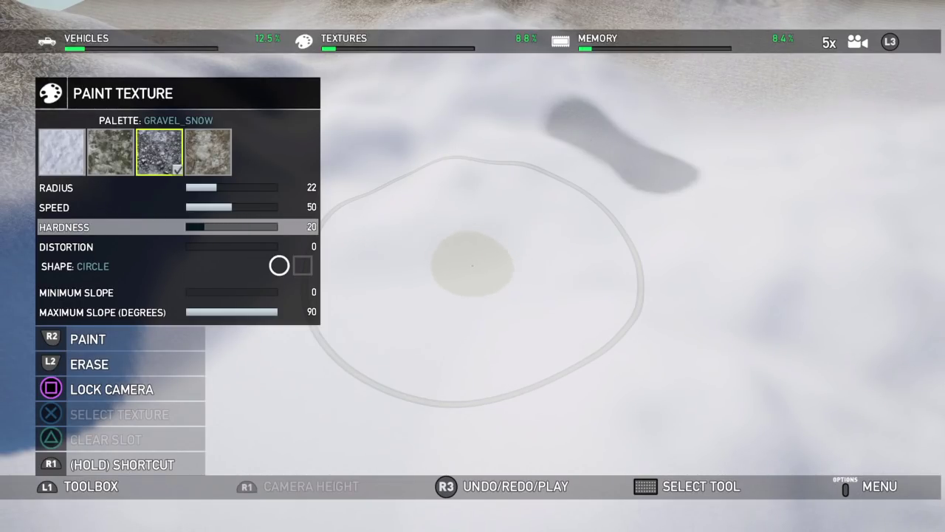
pyautogui.press('Right')
pyautogui.press('Right')
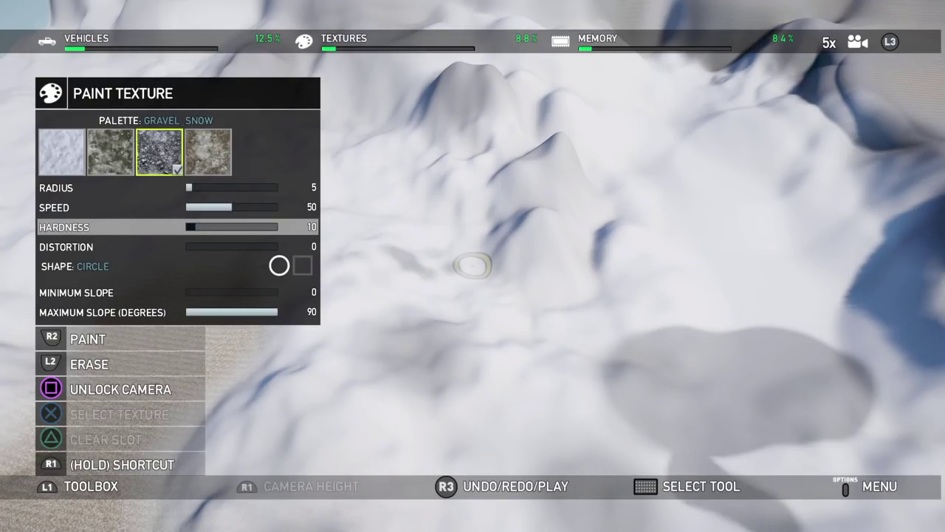
# Look through the Raise/Lower and Smooth sculpting tools, then return to object selection mode.
pyautogui.press('Tab')
pyautogui.press('Return')
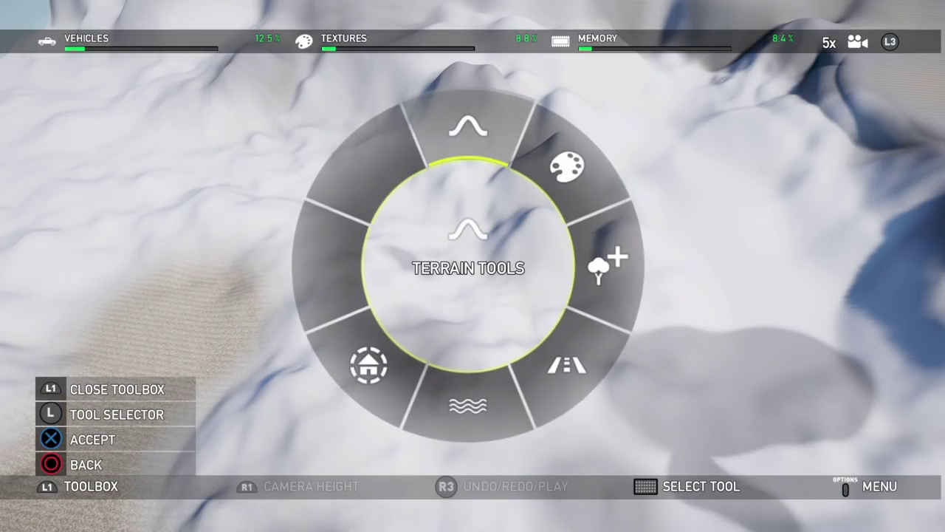
pyautogui.press('Return')
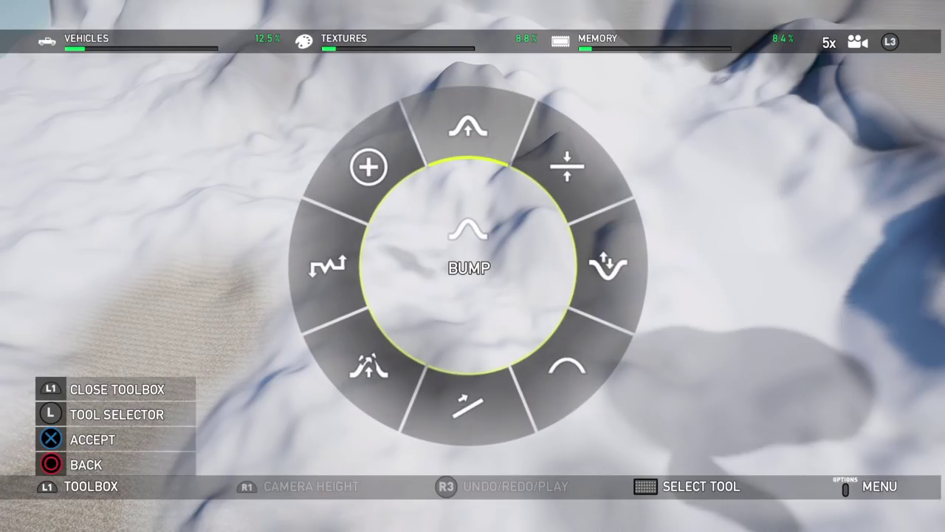
pyautogui.press('Right')
pyautogui.press('Right')
pyautogui.press('Right')
pyautogui.press('Right')
pyautogui.press('Right')
pyautogui.press('Right')
pyautogui.press('Right')
pyautogui.press('Right')
pyautogui.press('Right')
pyautogui.press('Right')
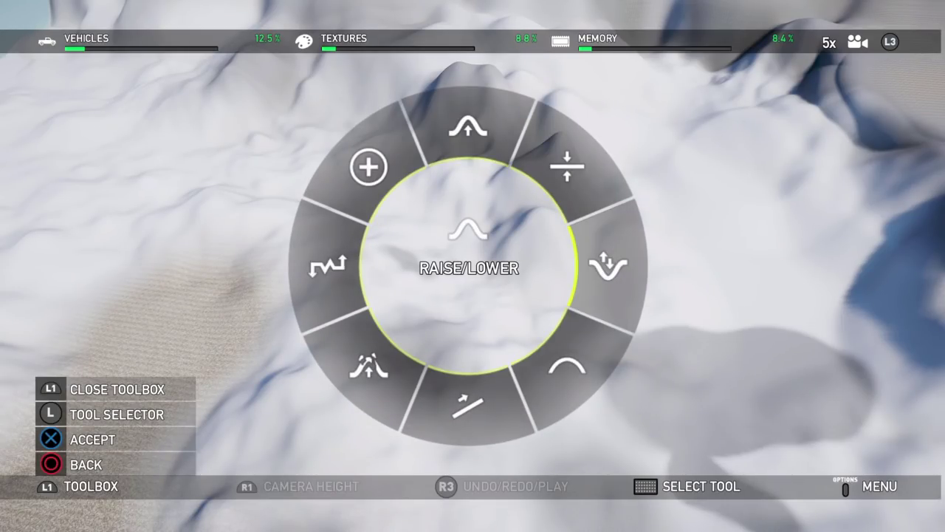
pyautogui.press('Left')
pyautogui.press('Left')
pyautogui.press('Left')
pyautogui.press('Right')
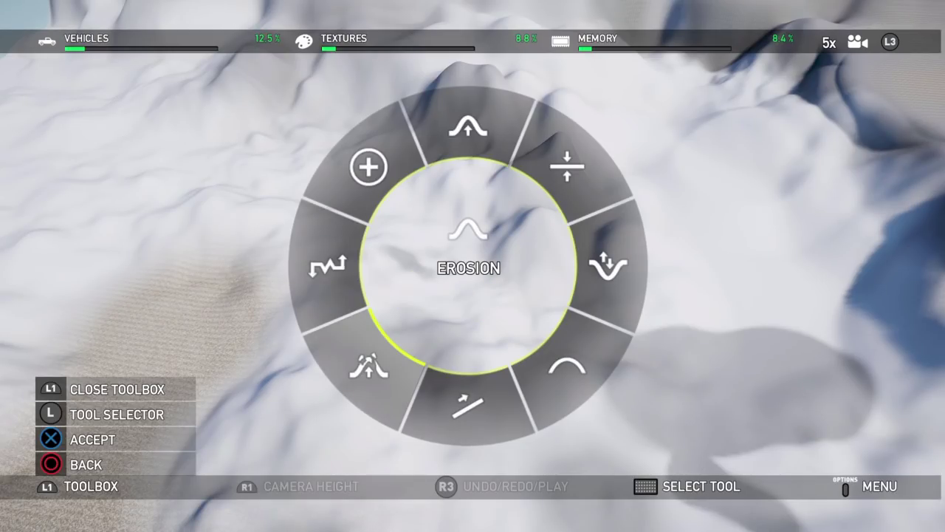
pyautogui.press('Left')
pyautogui.press('Left')
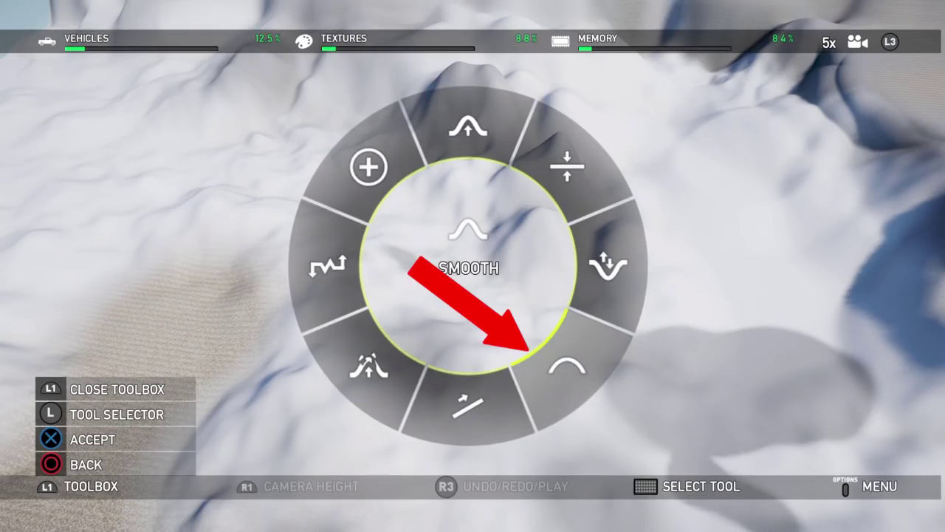
pyautogui.press('Escape')
pyautogui.press('Escape')
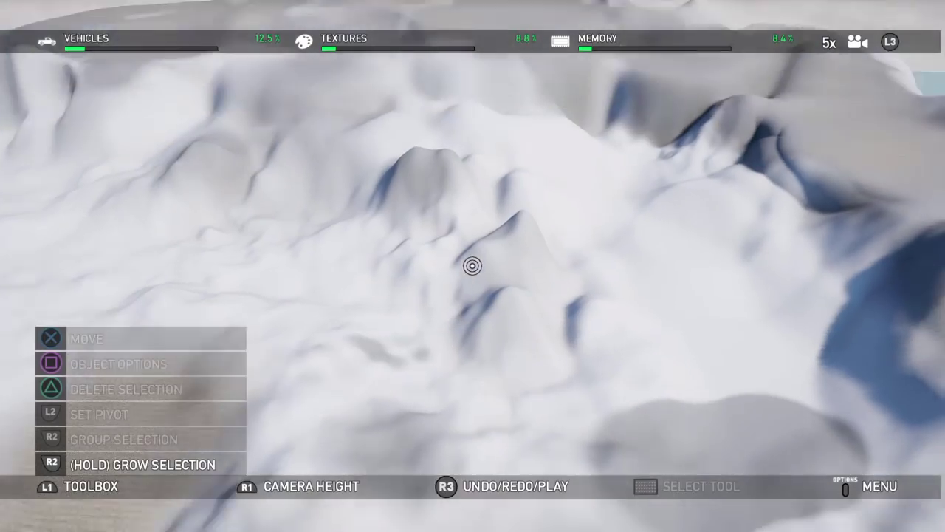
# Fly the camera over the snowy ridges to the sandy plateau beside the water strip.
pyautogui.press('Up')
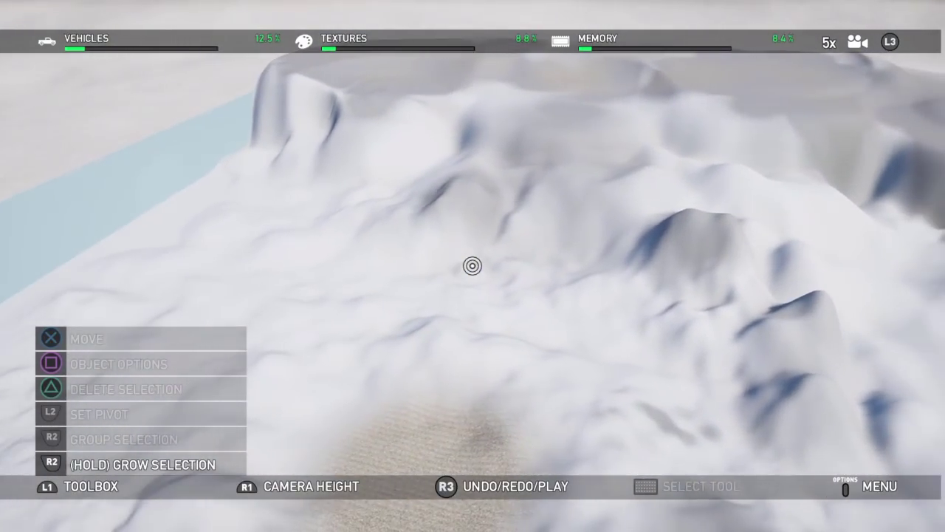
pyautogui.press('Up')
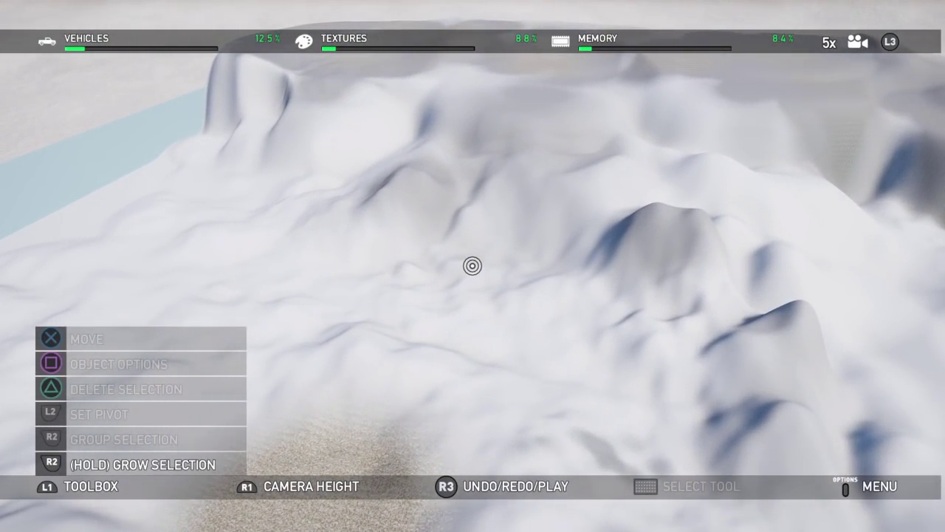
pyautogui.press('Up')
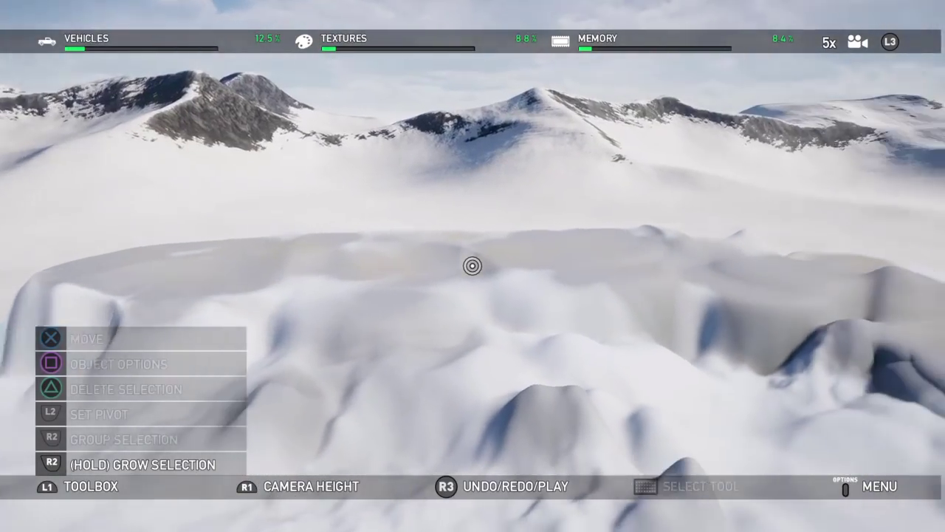
pyautogui.press('Up')
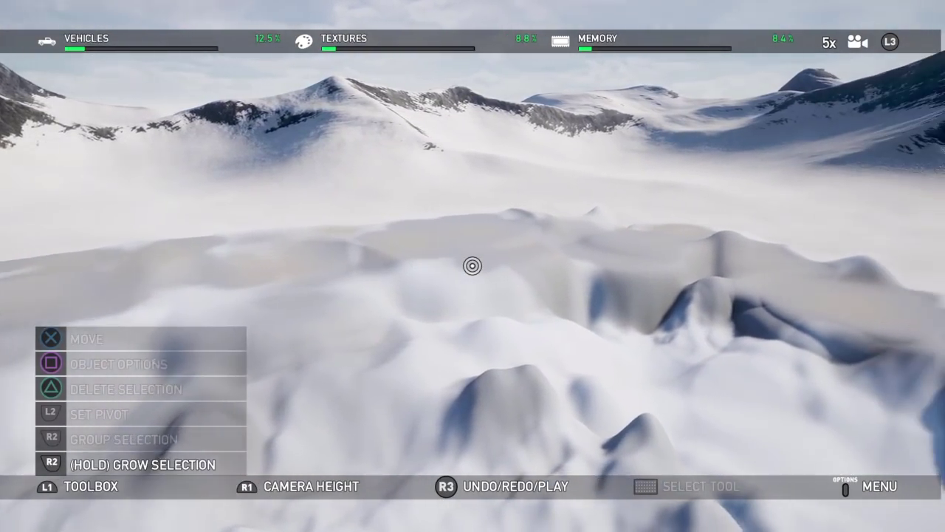
pyautogui.press('Up')
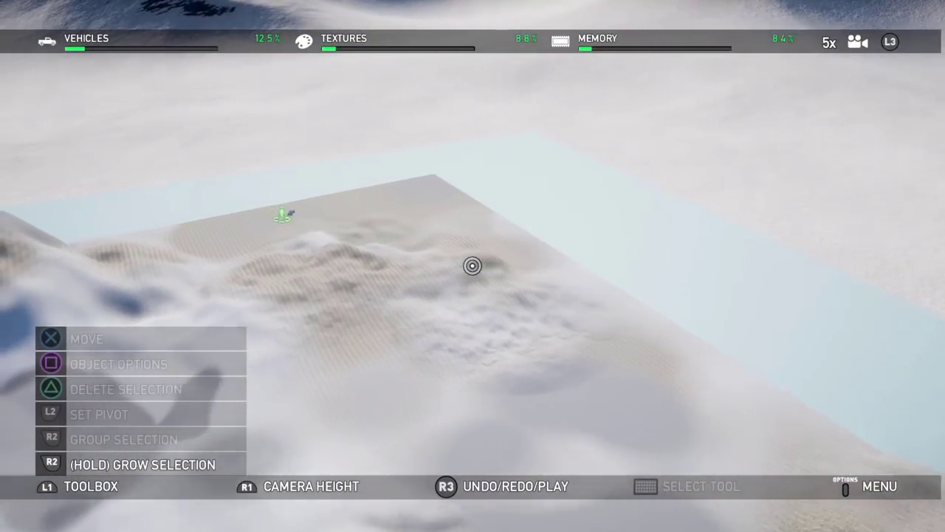
pyautogui.press('Up')
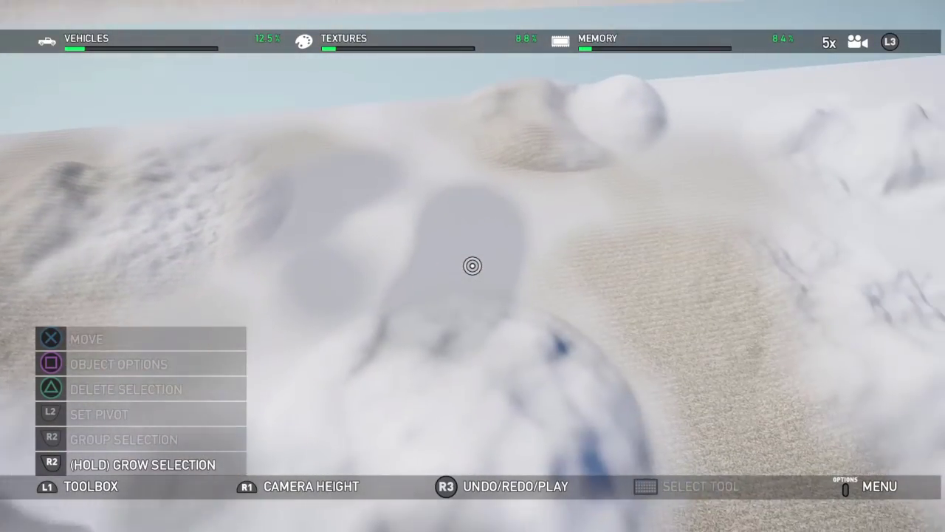
pyautogui.press('Up')
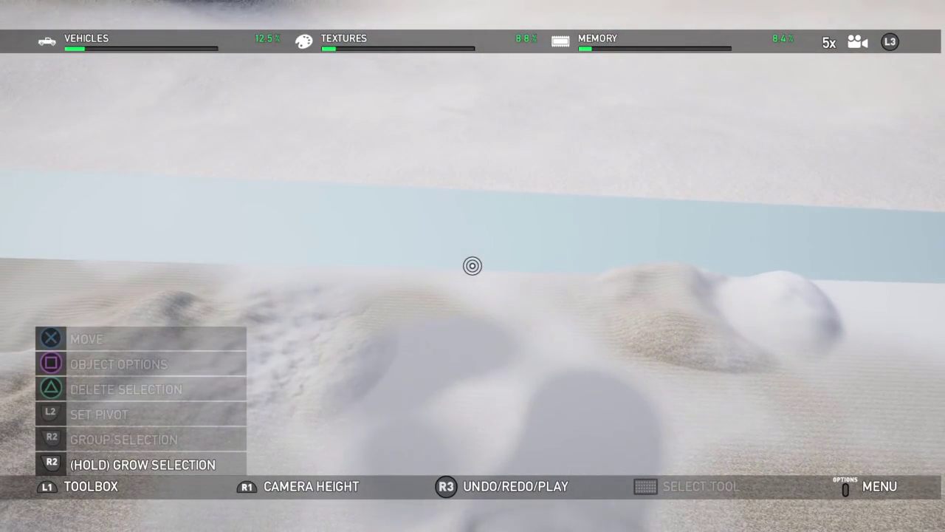
pyautogui.press('Up')
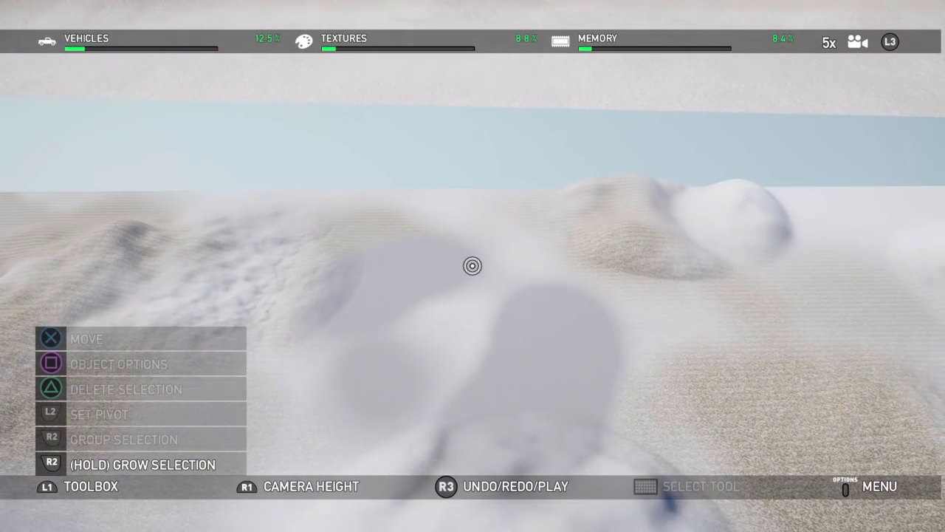
# Pick the Raise/Lower sculpting tool from the Terrain tools.
pyautogui.press('Tab')
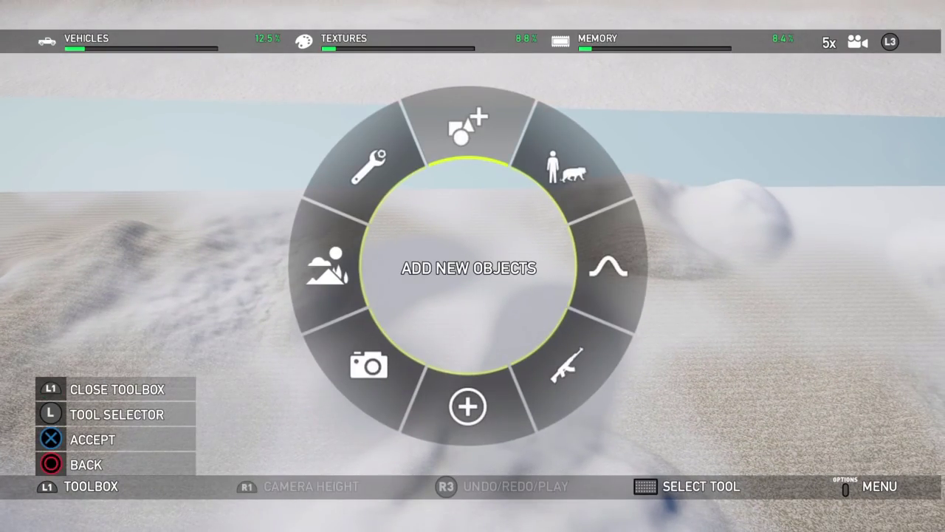
pyautogui.press('Right')
pyautogui.press('Return')
pyautogui.press('Up')
pyautogui.press('Return')
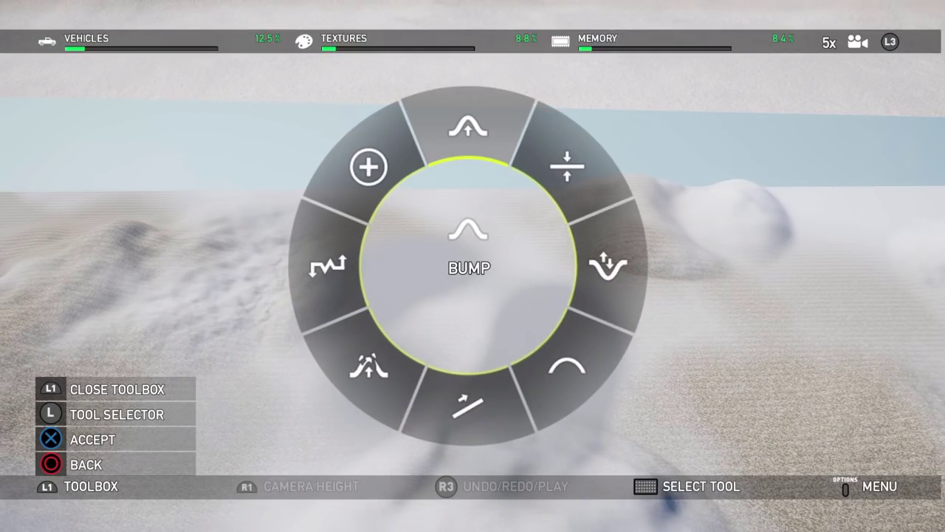
pyautogui.press('Right')
pyautogui.press('Down')
pyautogui.press('Left')
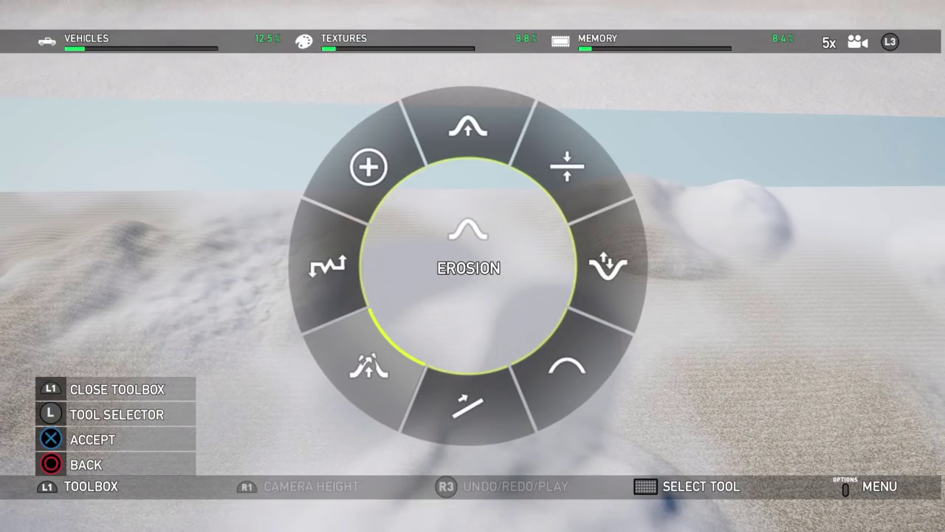
pyautogui.press('Right')
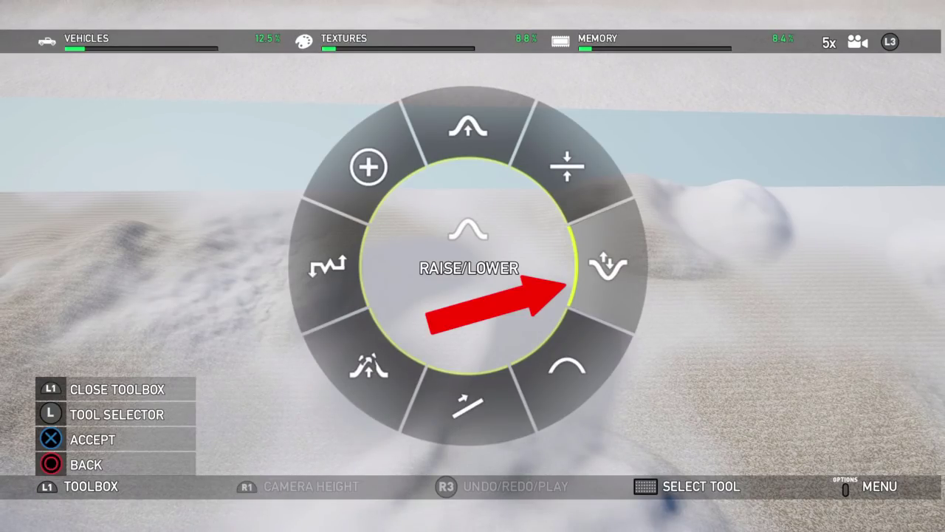
pyautogui.press('Return')
# Raise small mounds on the plateau, then widen the brush to radius 45 and build a large snow mountain.
pyautogui.press('Up')
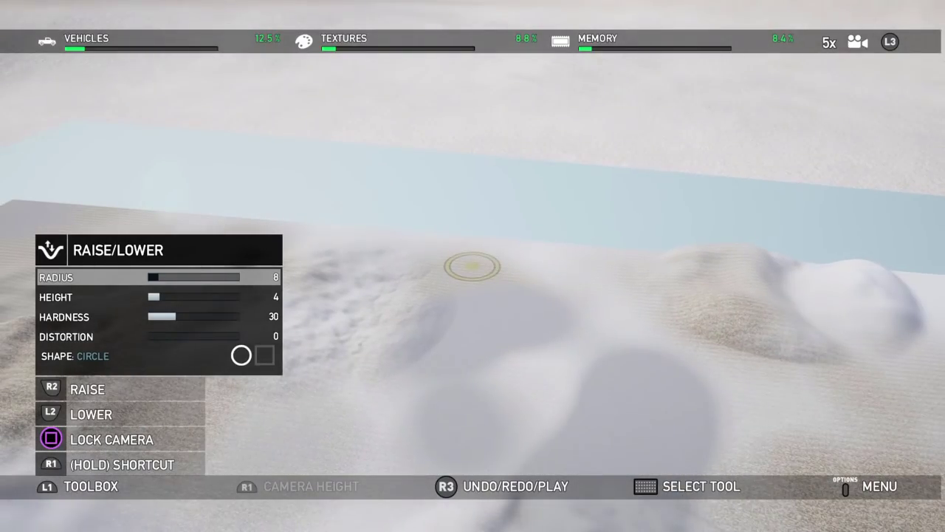
pyautogui.click(472, 267)
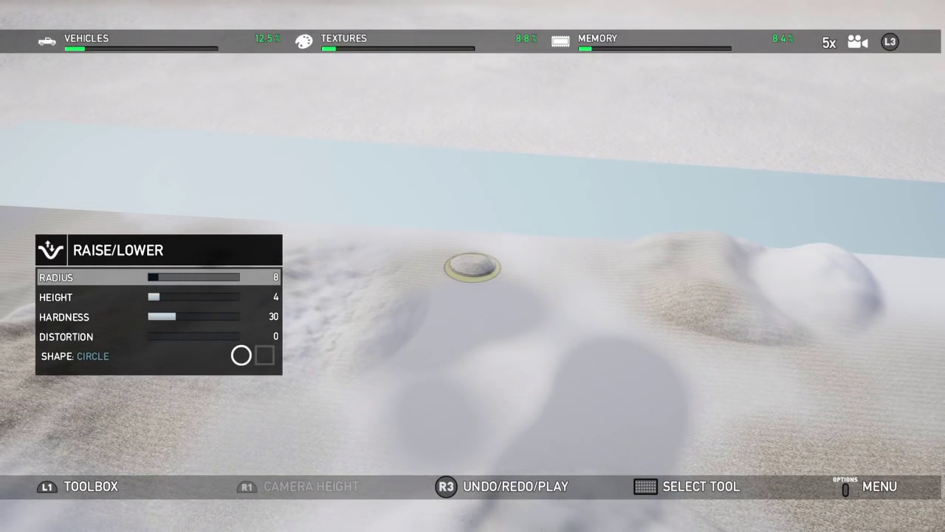
pyautogui.moveTo(472, 266)
pyautogui.mouseDown(button='right')
pyautogui.moveTo(465, 274)
pyautogui.moveTo(492, 264)
pyautogui.moveTo(503, 279)
pyautogui.mouseUp(button='right')
pyautogui.moveTo(502, 279)
pyautogui.mouseDown()
pyautogui.moveTo(456, 274)
pyautogui.moveTo(500, 278)
pyautogui.moveTo(497, 256)
pyautogui.moveTo(481, 265)
pyautogui.moveTo(472, 280)
pyautogui.mouseUp()
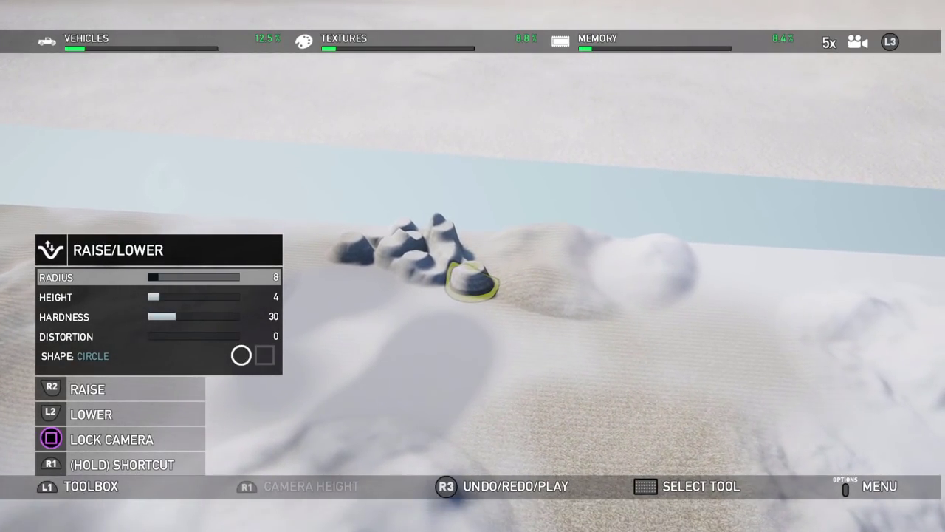
pyautogui.press('shift')
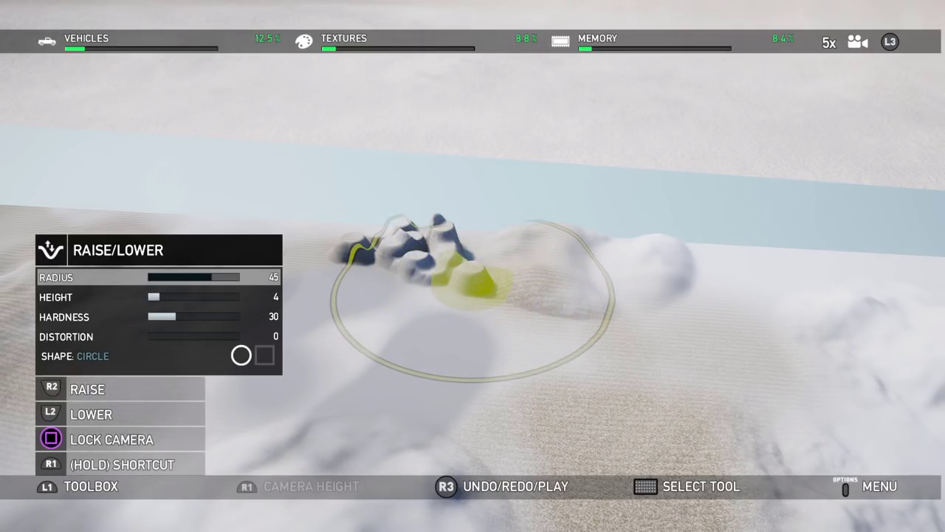
pyautogui.moveTo(465, 312)
pyautogui.mouseDown()
pyautogui.moveTo(492, 320)
pyautogui.moveTo(477, 329)
pyautogui.mouseUp()
pyautogui.press('d')
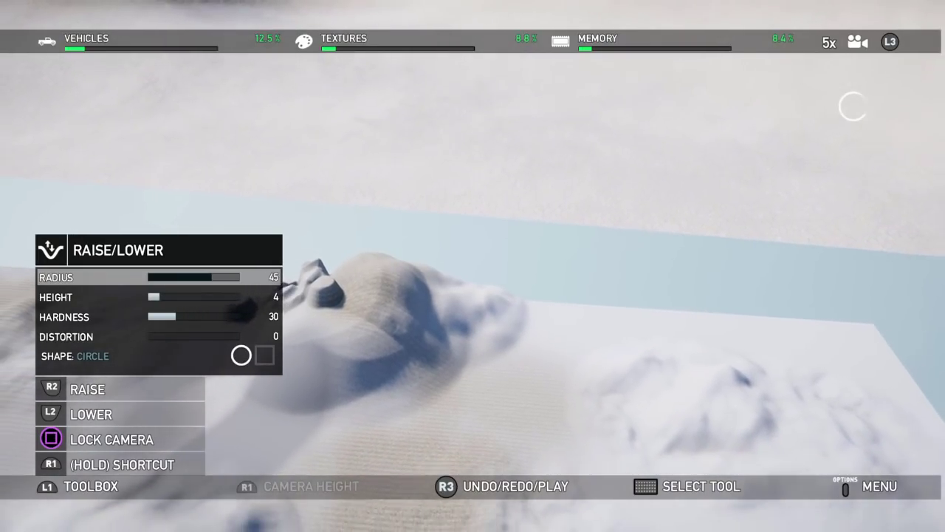
# Circle the camera around the new mound and close the toolbox.
pyautogui.press('d')
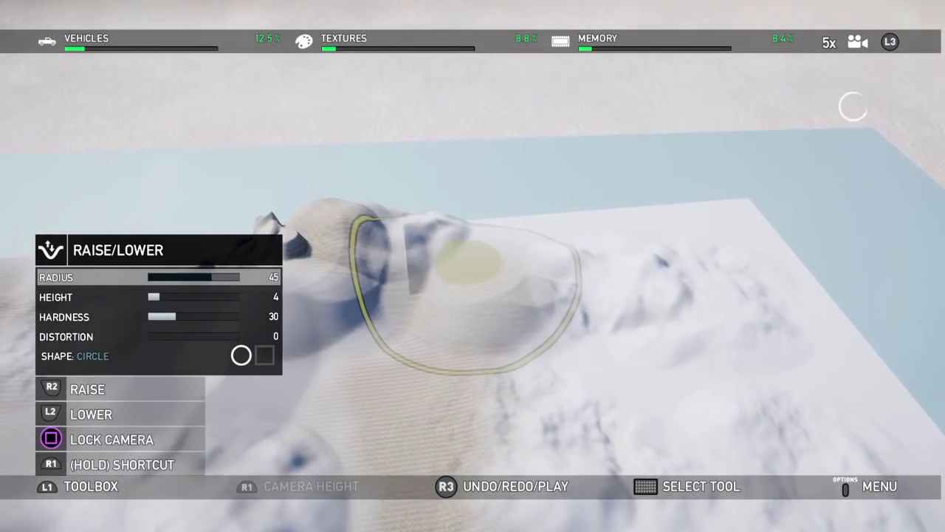
pyautogui.press('d')
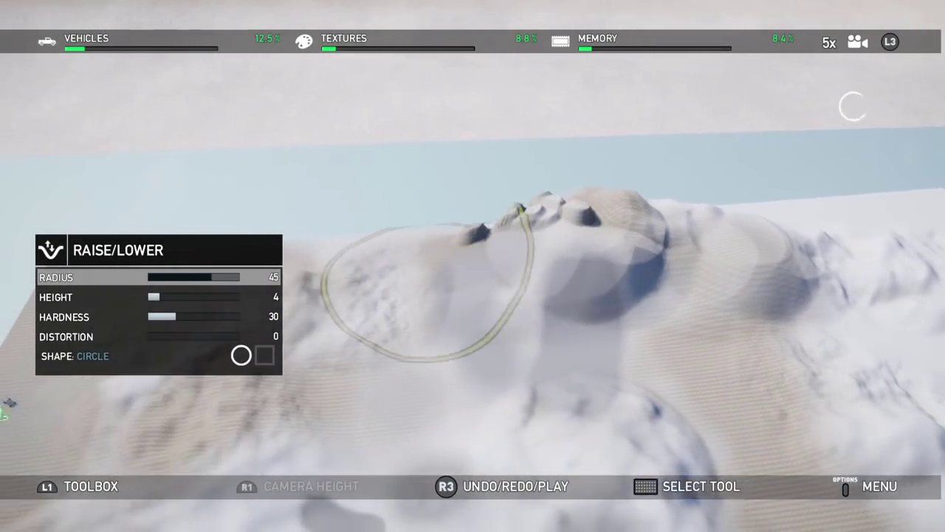
pyautogui.press('d')
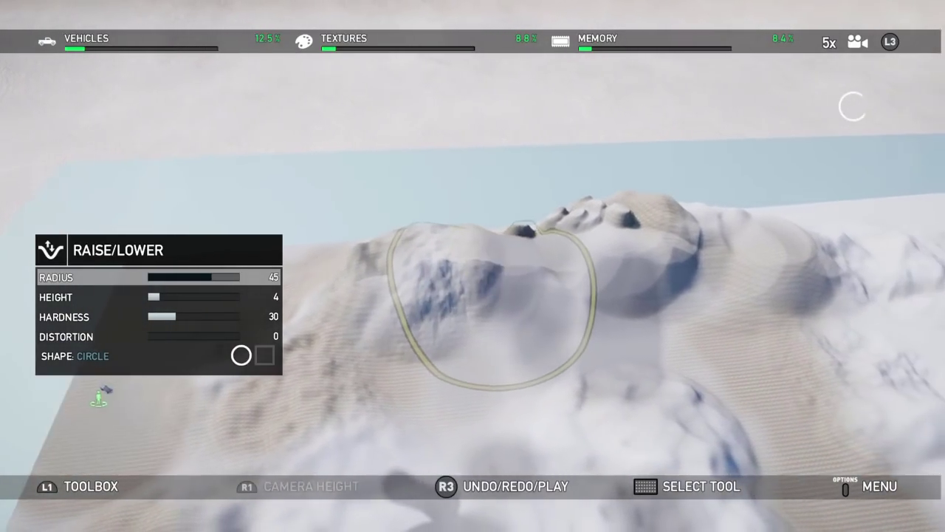
pyautogui.press('d')
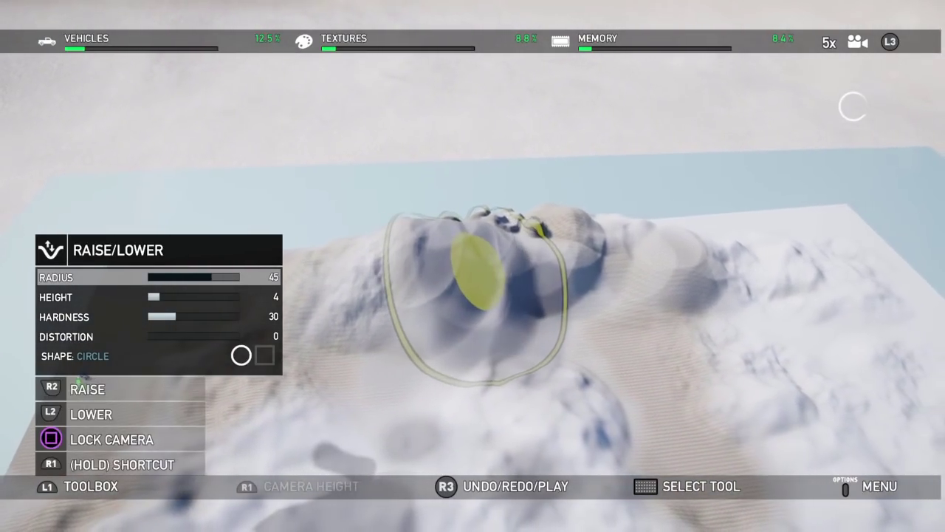
pyautogui.press('d')
pyautogui.press('Tab')
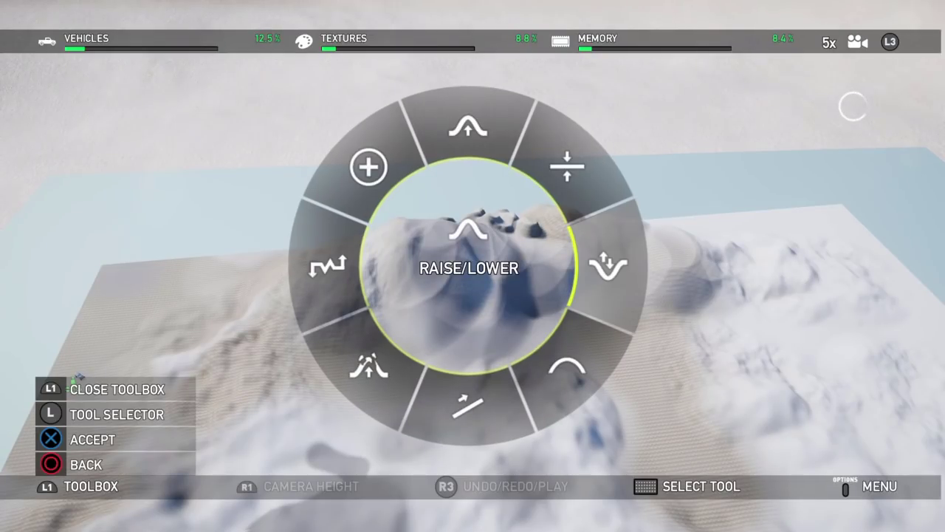
pyautogui.press('Escape')
pyautogui.press('Tab')
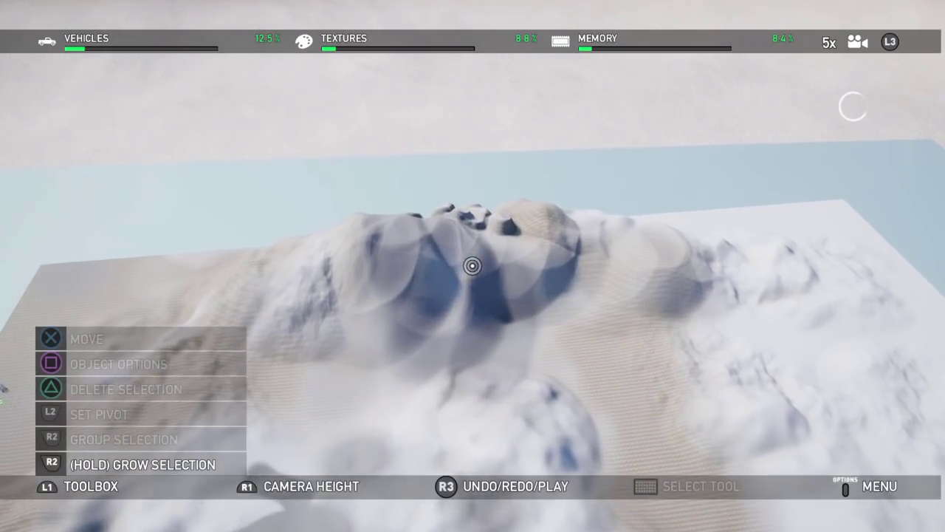
pyautogui.press('q')
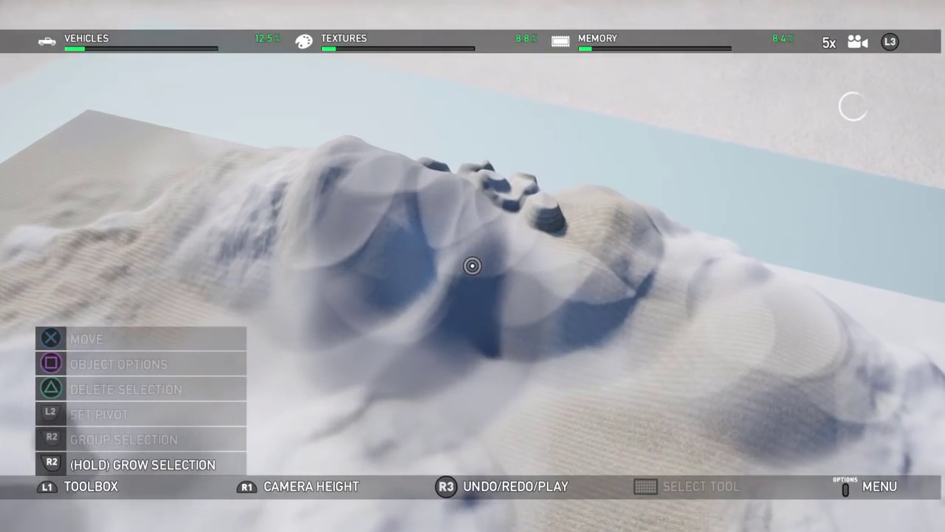
pyautogui.press('q')
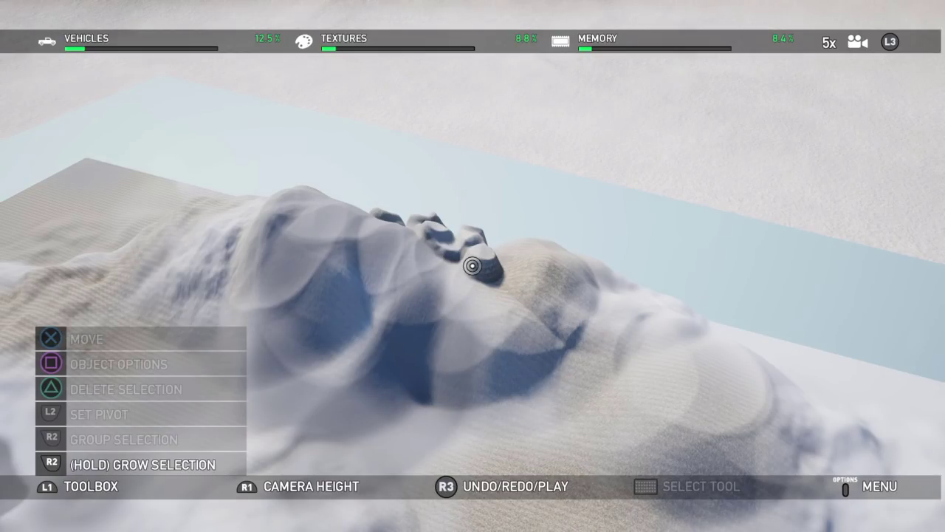
# Reopen the toolbox to the Terrain sculpting tools.
pyautogui.press('Tab')
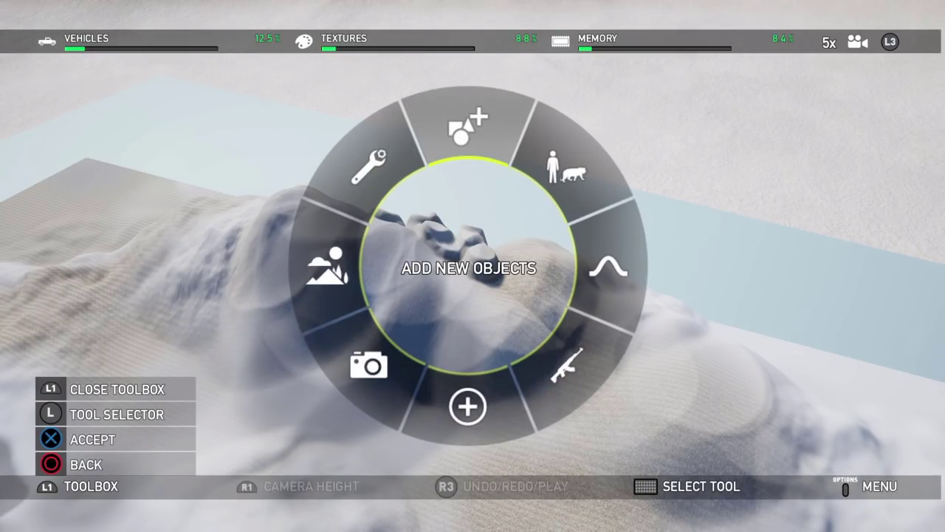
pyautogui.press('Right')
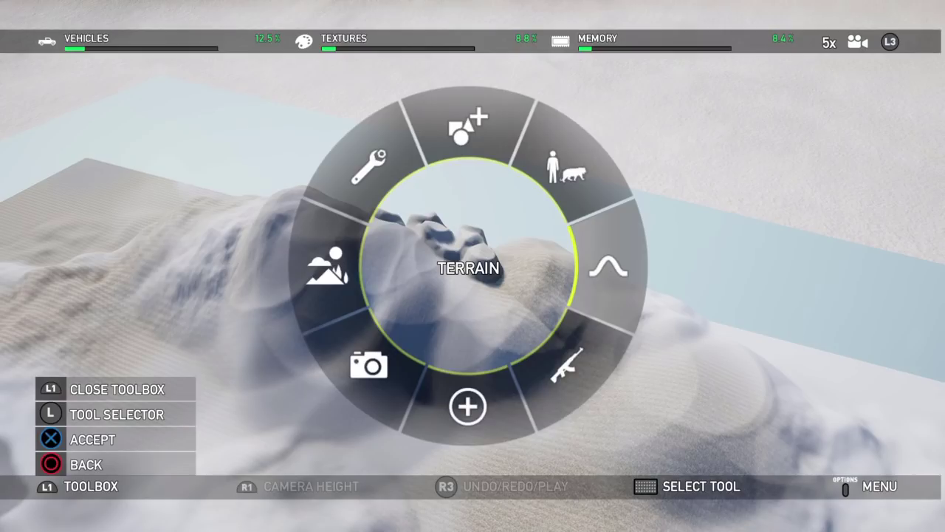
pyautogui.press('Return')
pyautogui.press('Up')
pyautogui.press('Return')
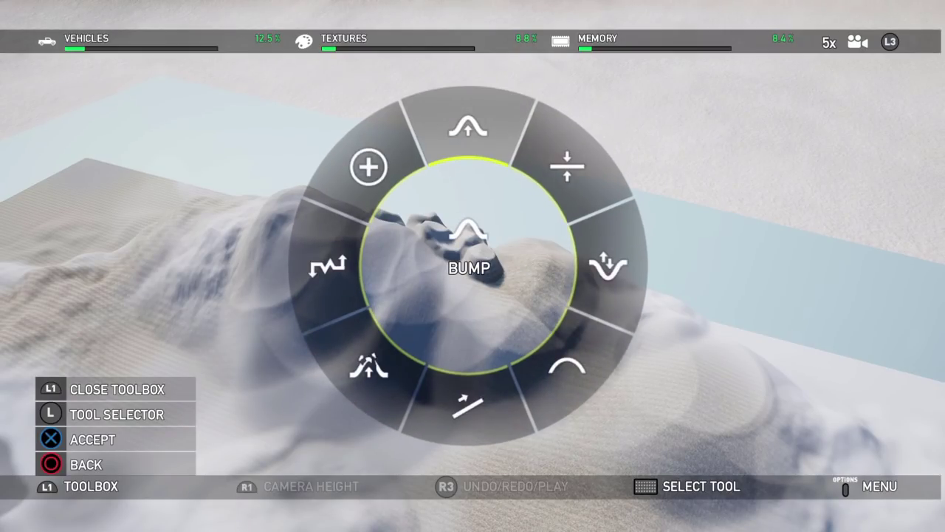
# Choose the Smooth tool and raise its radius to 20.
pyautogui.press('Down')
pyautogui.press('Right')
pyautogui.press('Return')
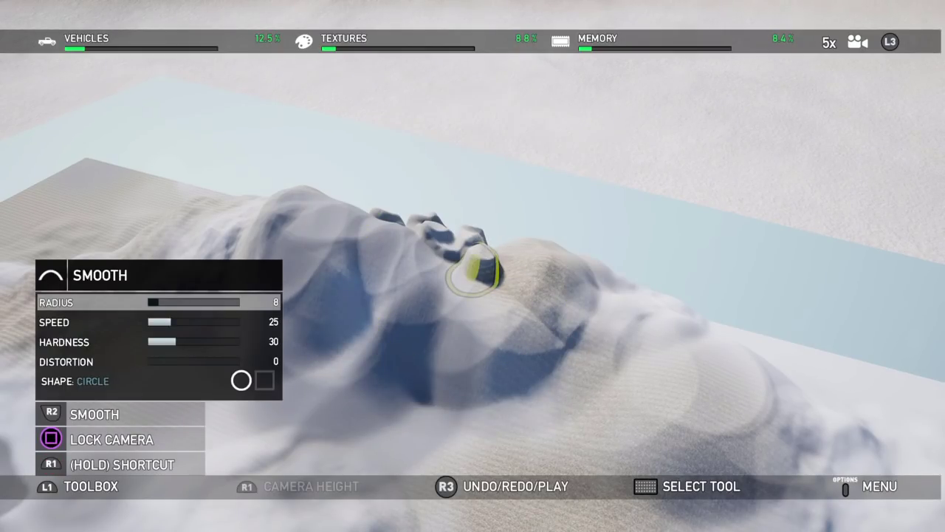
pyautogui.press('Up')
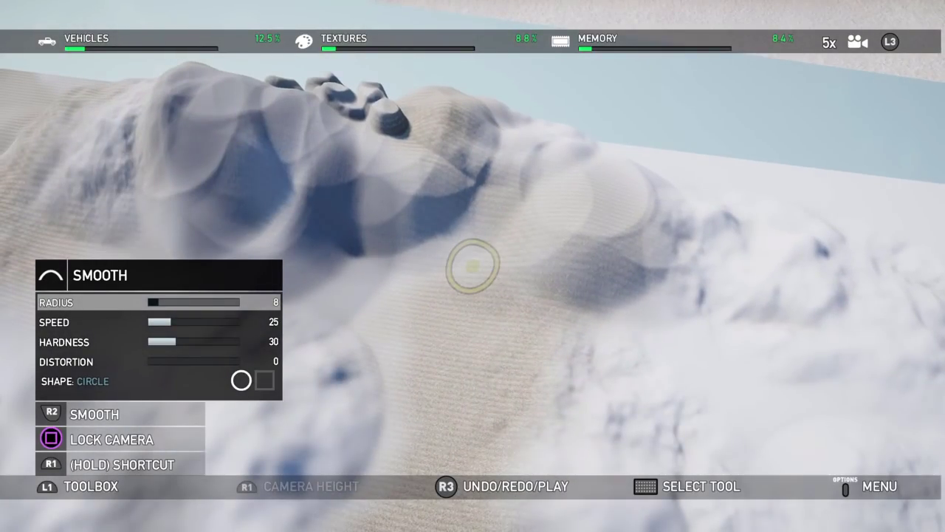
pyautogui.press('Right')
pyautogui.press('Up')
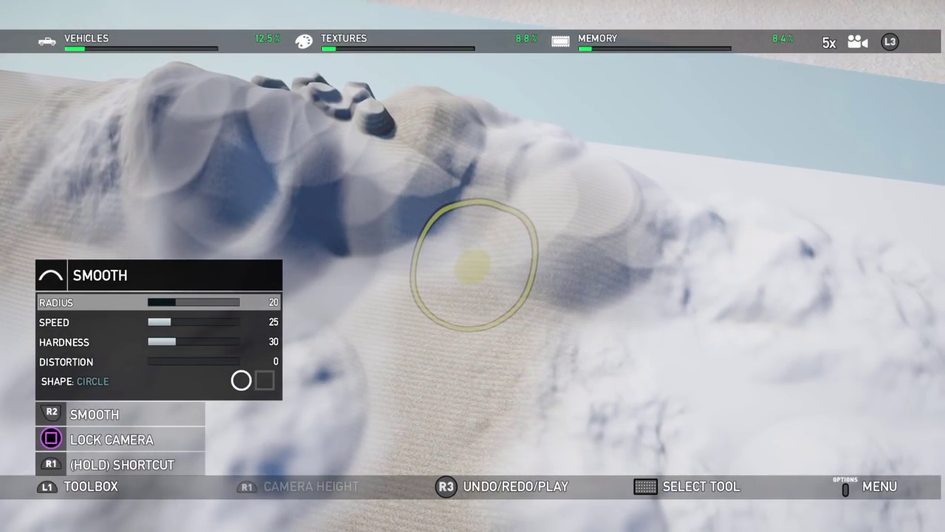
# Orbit around the rocky ridge and smooth its slope.
pyautogui.press('Left')
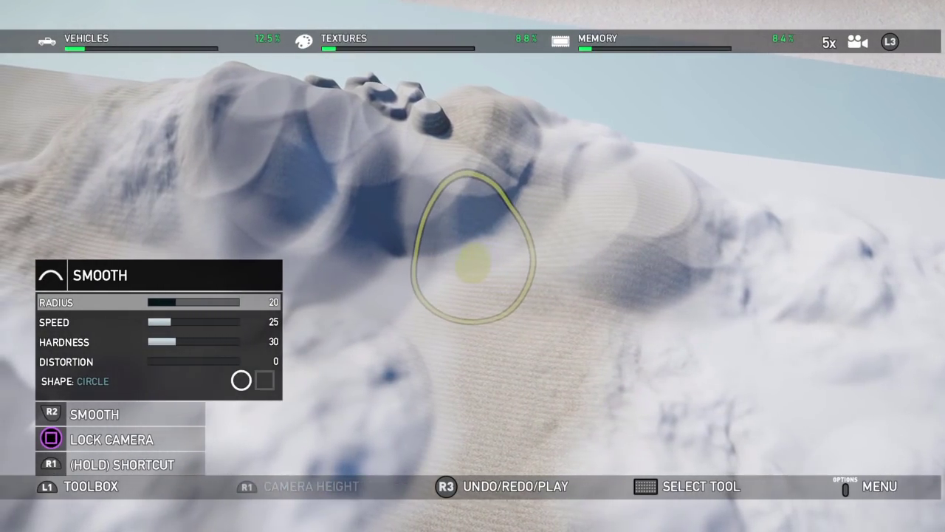
pyautogui.press('Right')
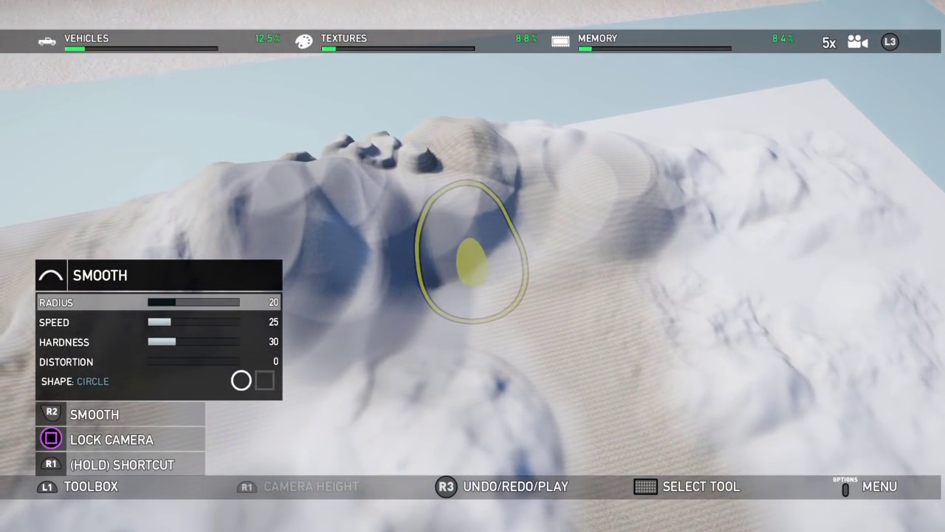
pyautogui.press('Left')
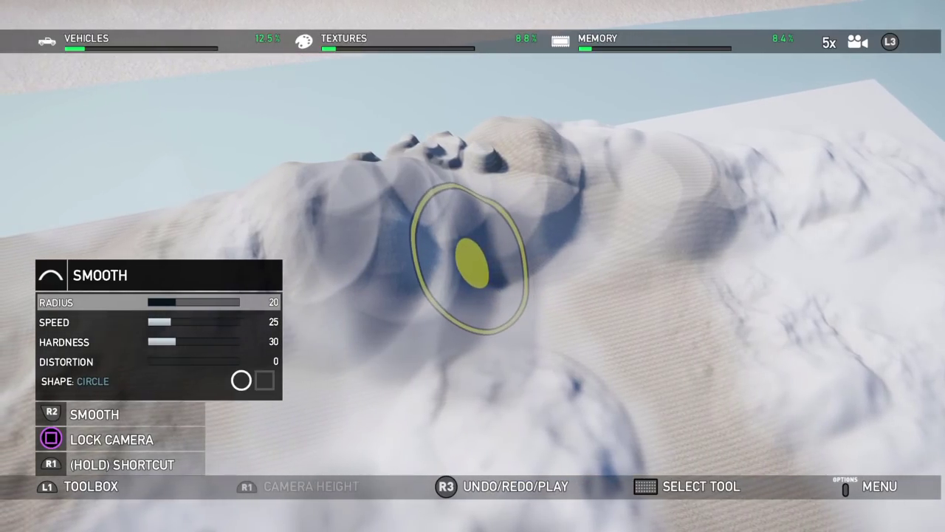
pyautogui.press('Left')
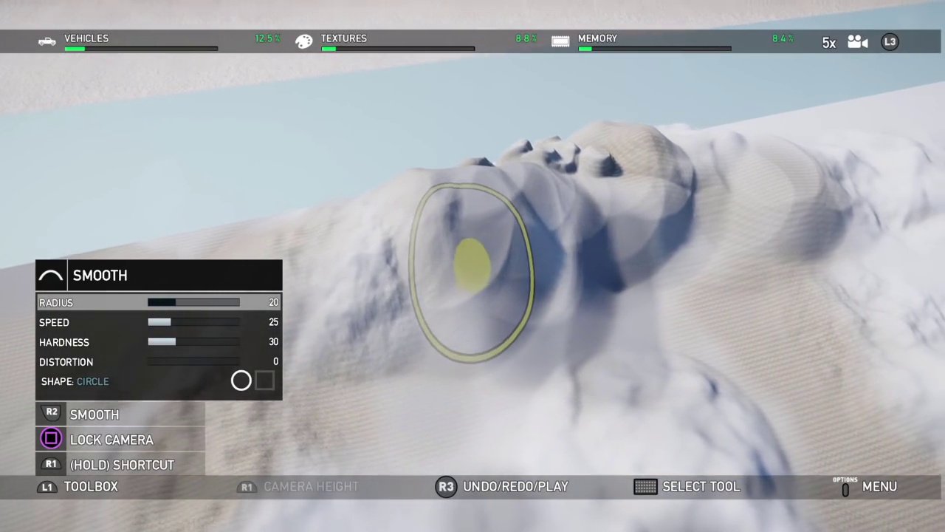
pyautogui.press('Up')
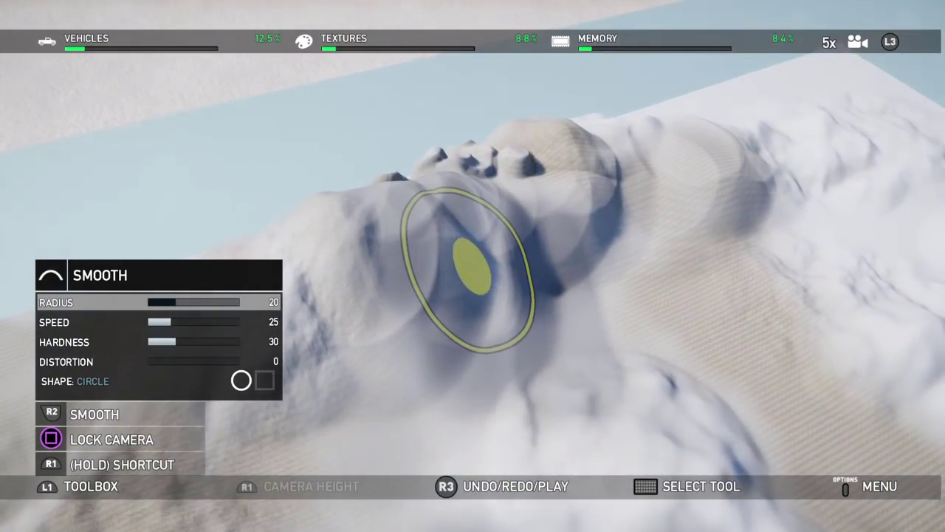
pyautogui.press('Down')
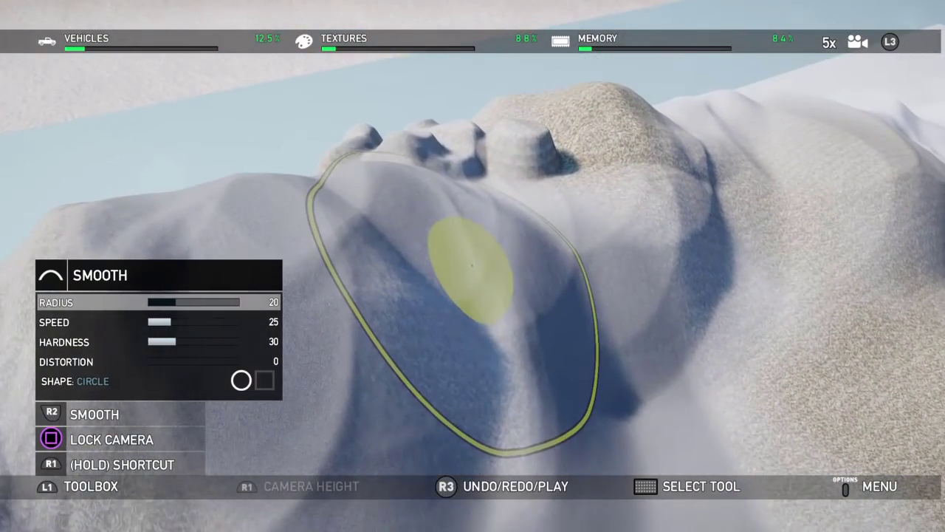
pyautogui.press('Down')
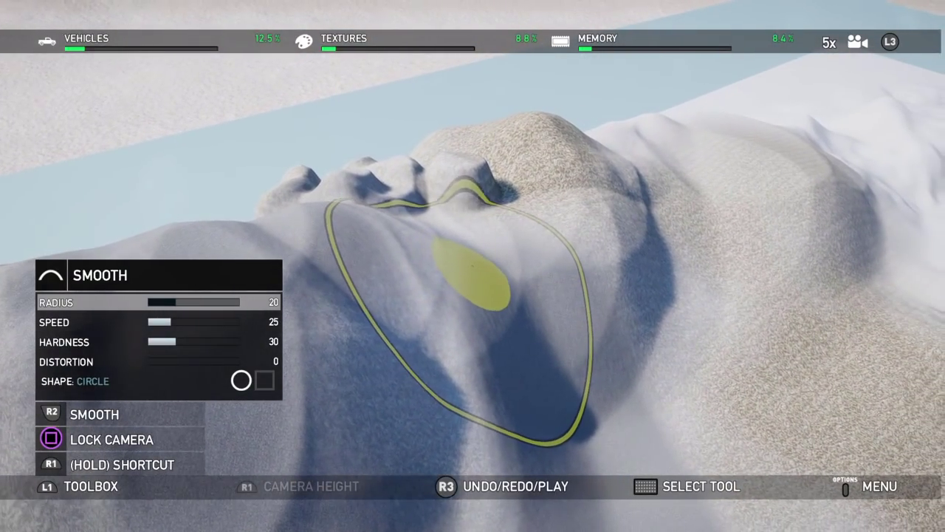
pyautogui.press('Down')
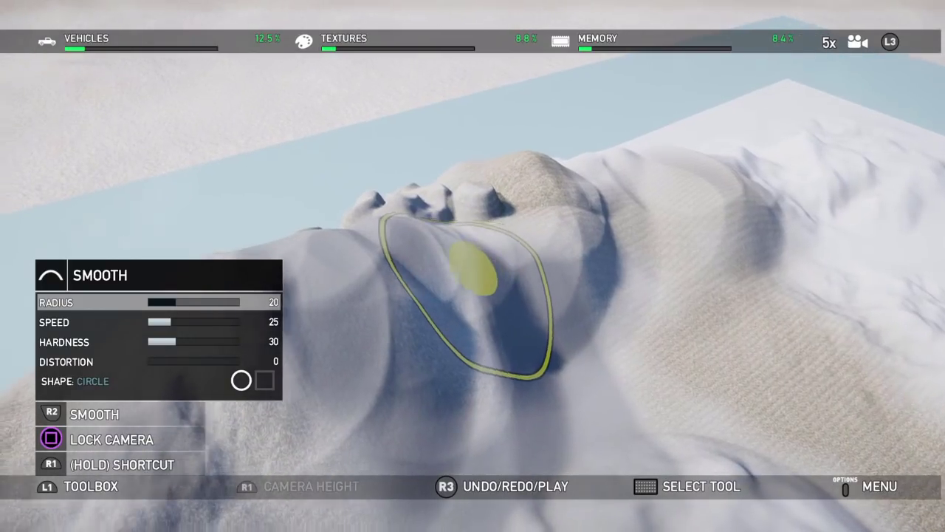
pyautogui.press('Down')
pyautogui.press('Down')
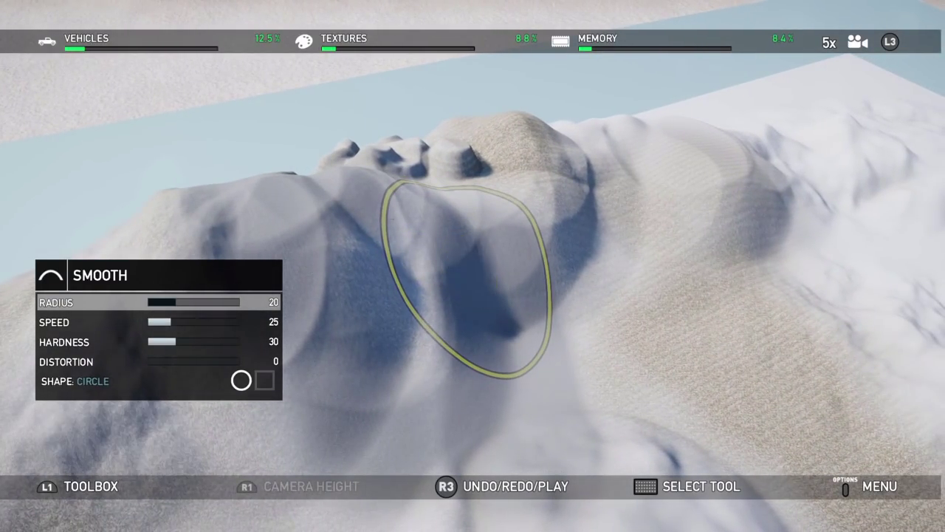
pyautogui.press('Down')
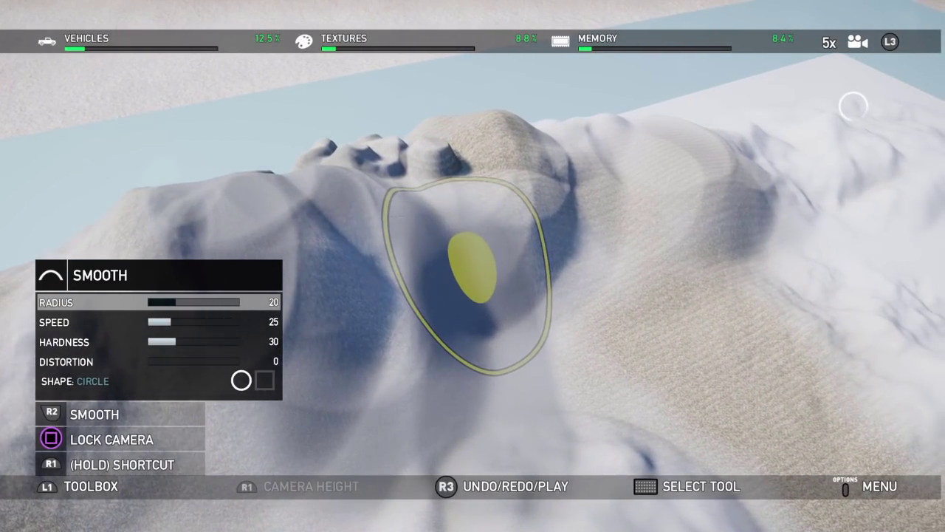
pyautogui.press('Left')
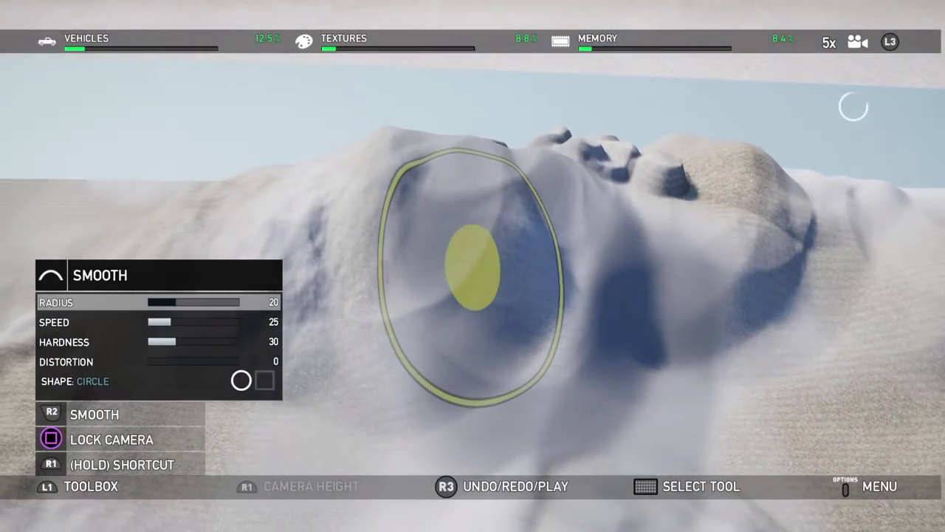
pyautogui.press('Left')
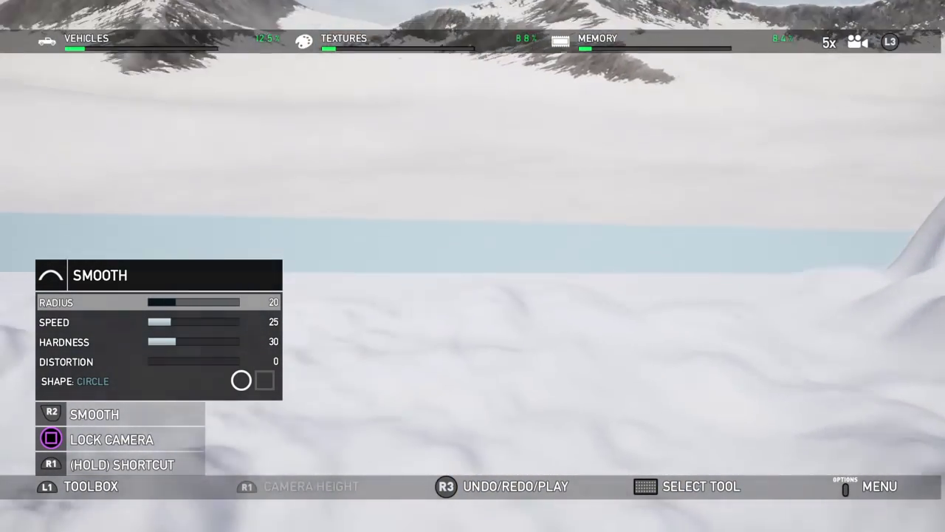
# Make Flatten the active brush and enlarge its radius.
pyautogui.press('L1')
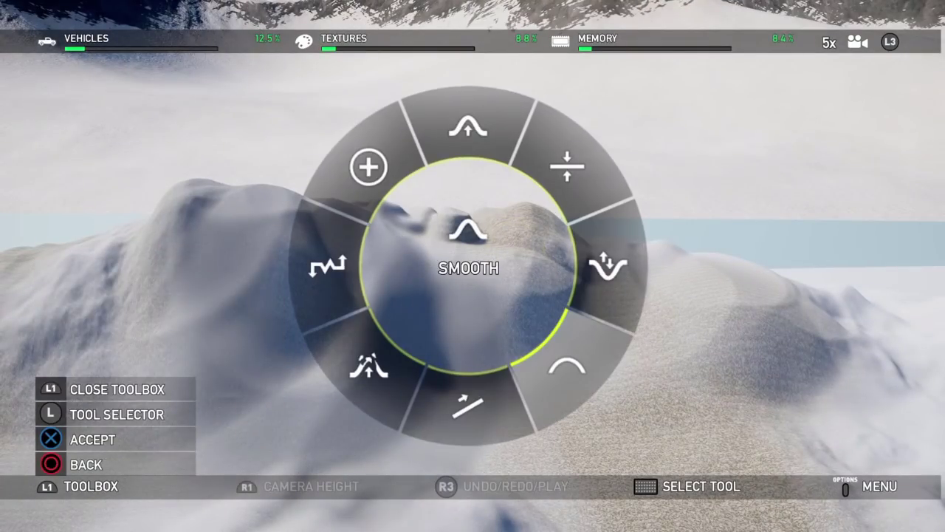
pyautogui.press('Up')
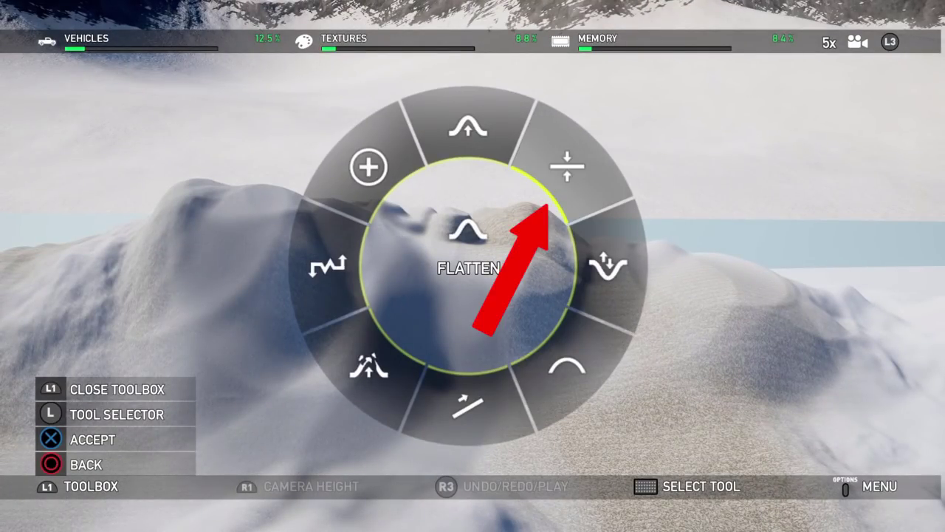
pyautogui.press('Return')
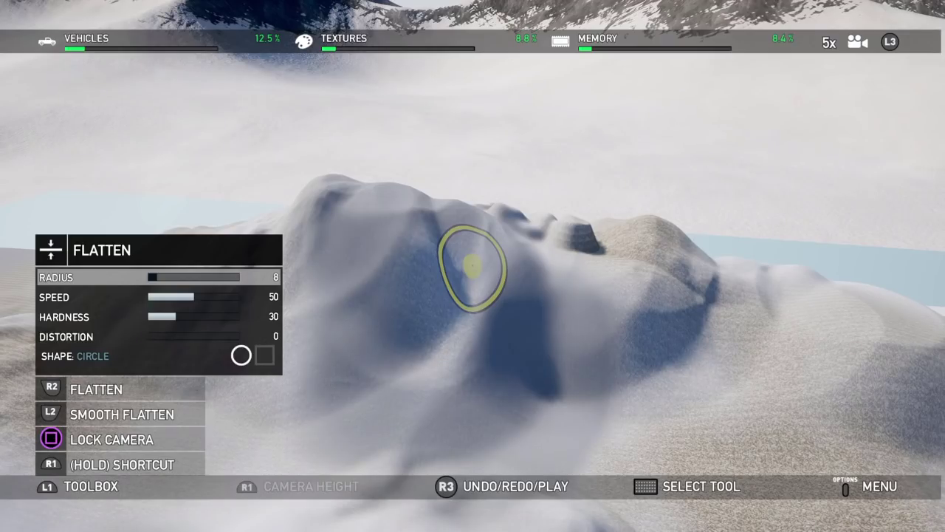
pyautogui.press('R1')
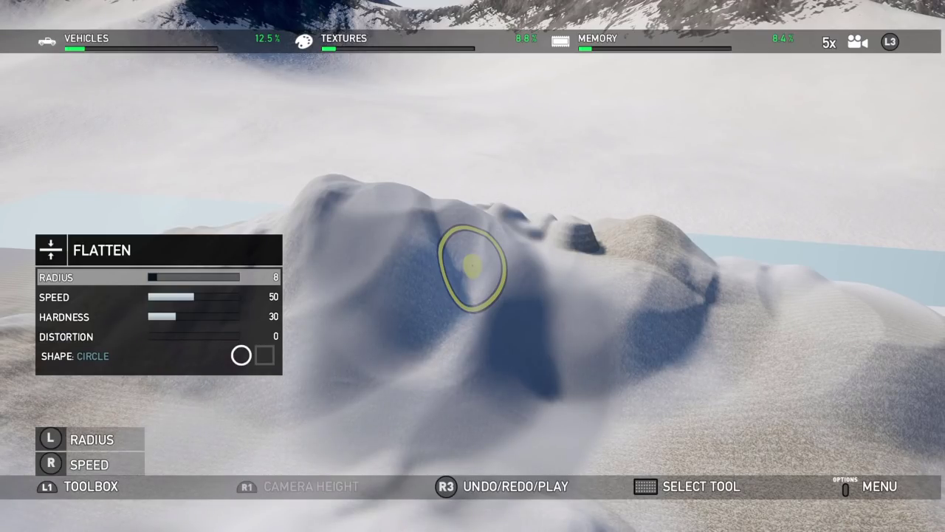
pyautogui.press('Right')
pyautogui.press('Left')
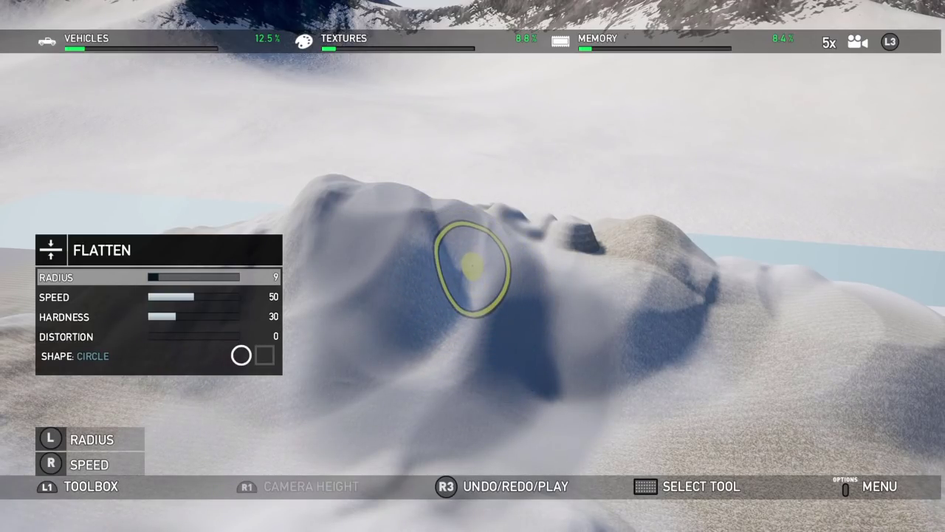
pyautogui.press('Right')
pyautogui.press('Right')
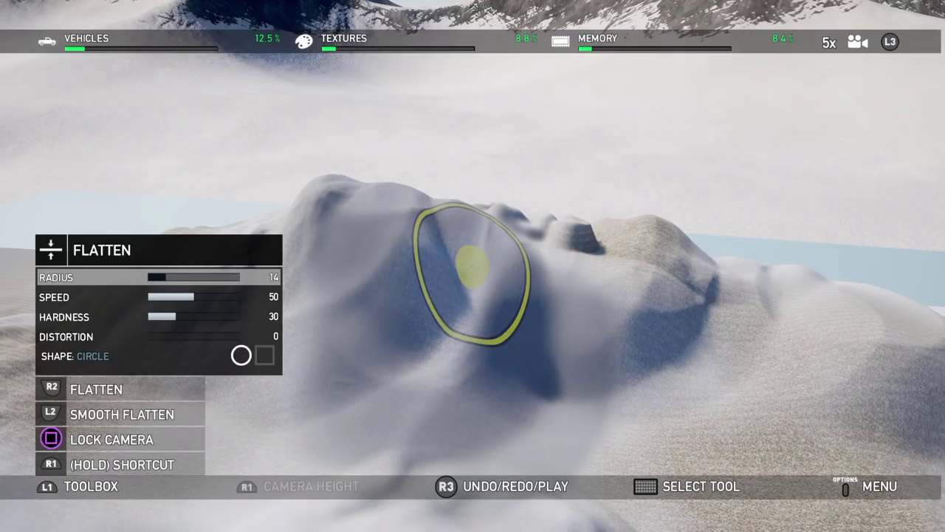
# Orbit the snow mound, flatten its top, and set hardness 35 and radius 25.
pyautogui.moveTo(472, 266); pyautogui.dragTo(281, 266, button='middle')
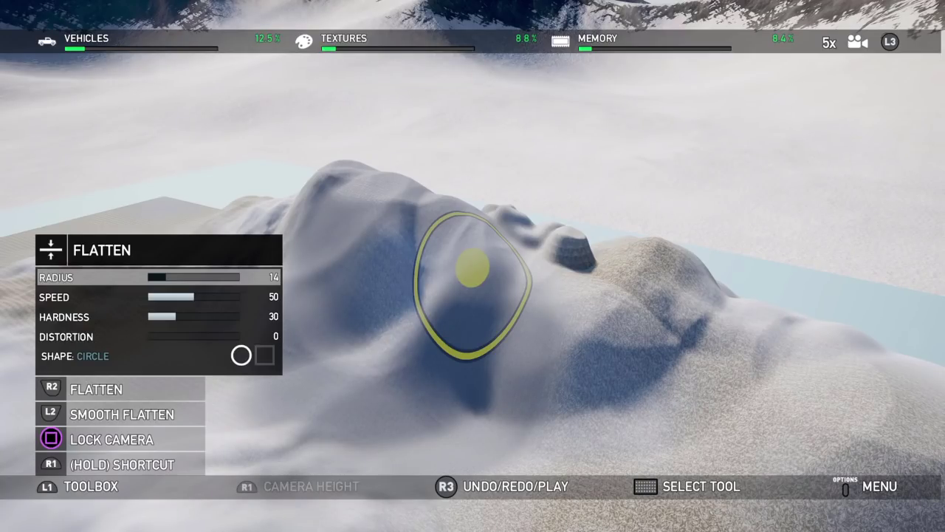
pyautogui.moveTo(281, 265); pyautogui.dragTo(173, 266, button='middle')
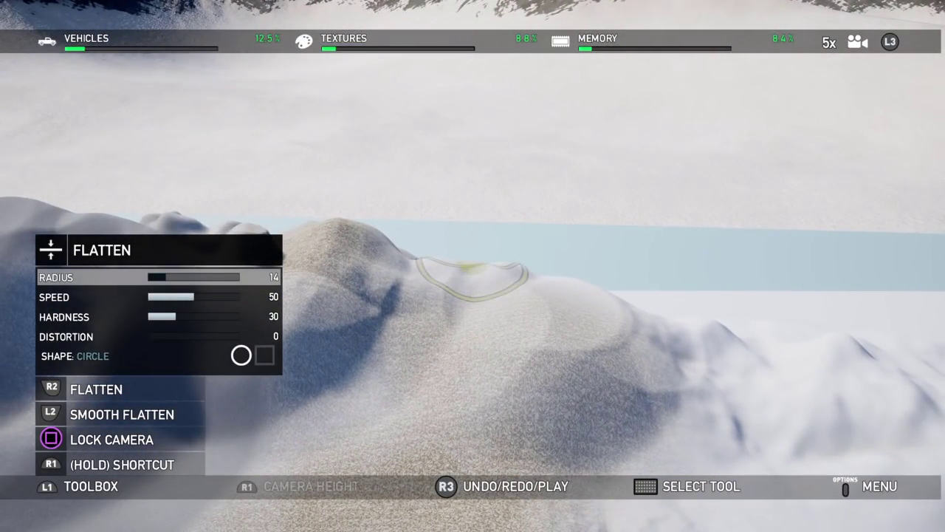
pyautogui.moveTo(173, 266); pyautogui.dragTo(115, 266, button='middle')
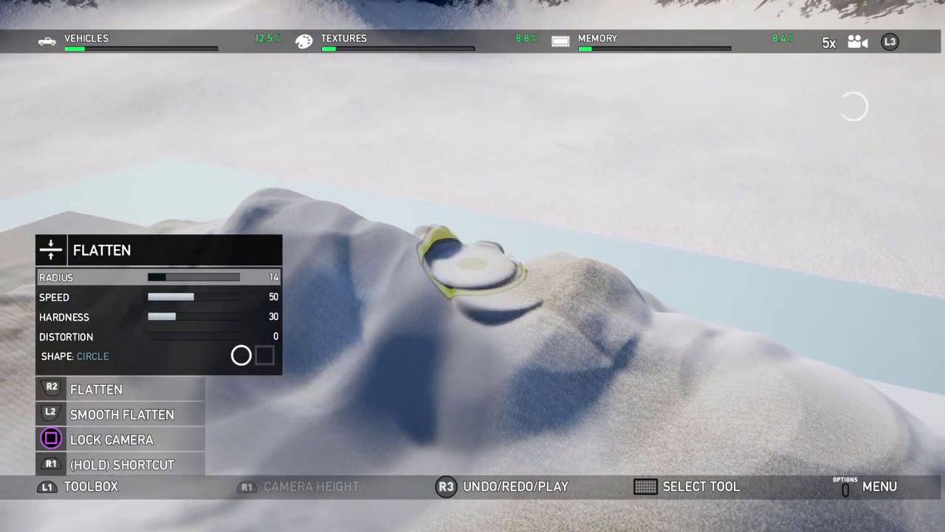
pyautogui.press('Down')
pyautogui.press('Down')
pyautogui.press('Right')
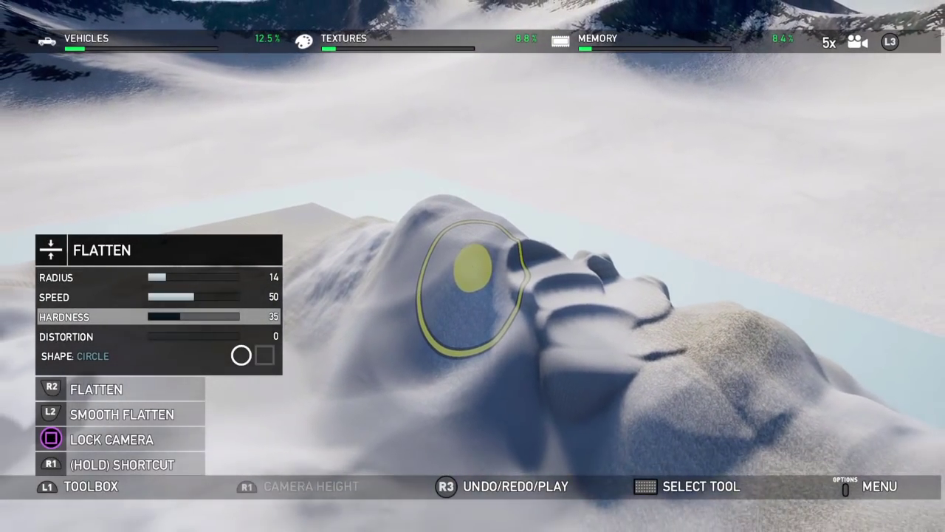
pyautogui.press('Right')
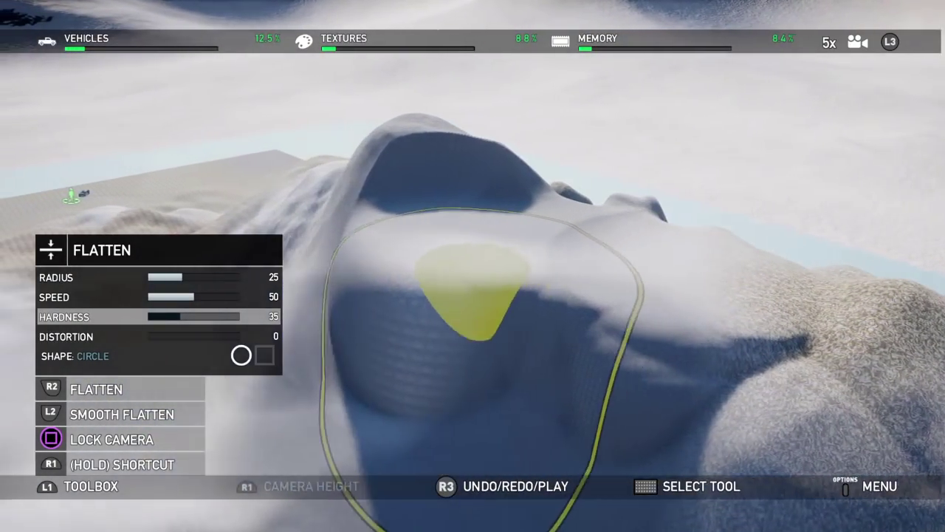
# Switch back to the radius-20 Smooth brush to soften the mountain slopes.
pyautogui.press('L1')
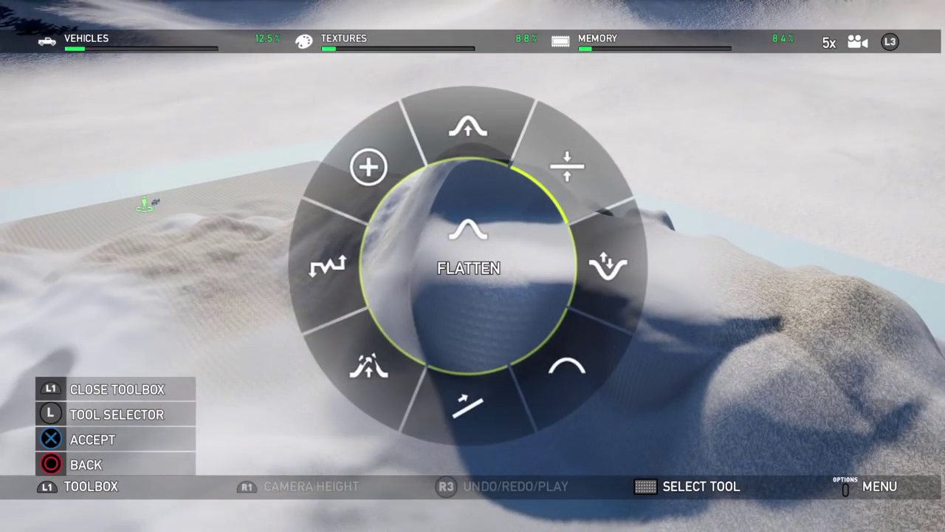
pyautogui.press('Return')
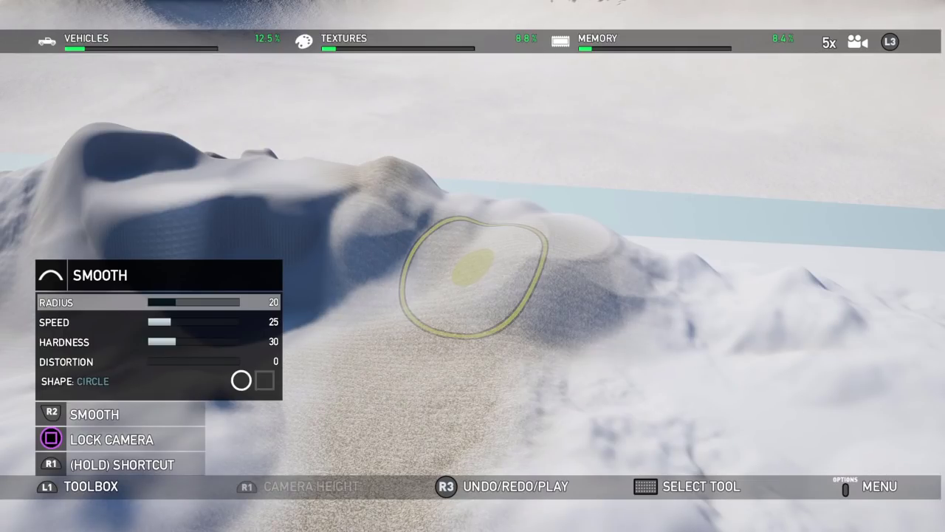
# Select the Flatten brush and raise its hardness to 100.
pyautogui.press('L1')
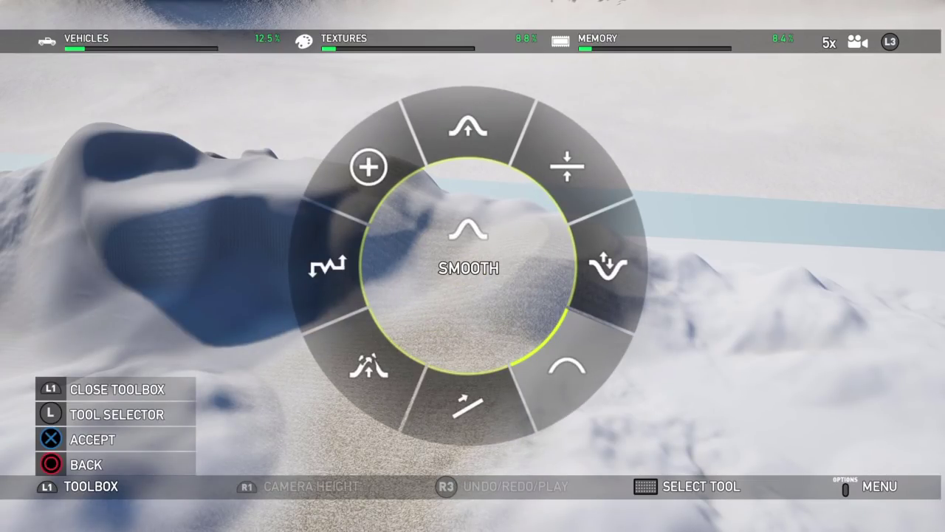
pyautogui.press('Up')
pyautogui.press('x')
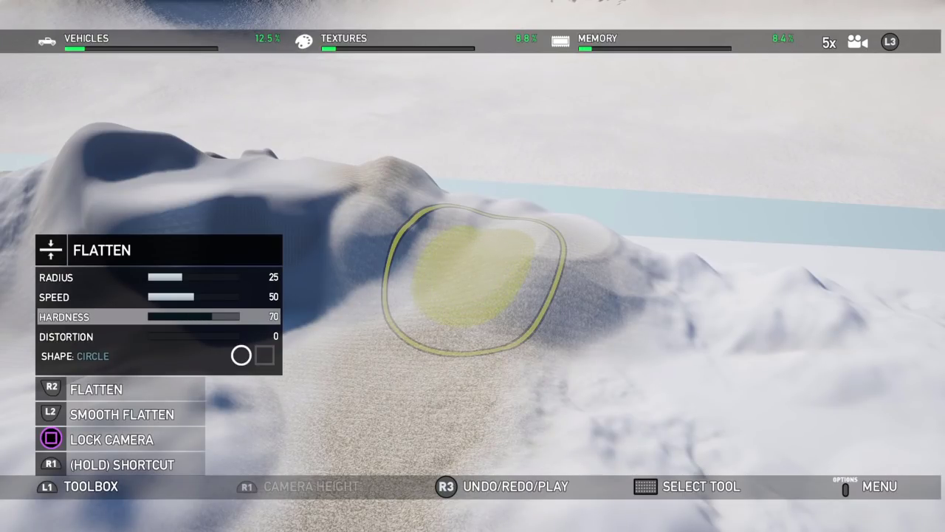
pyautogui.press('Right')
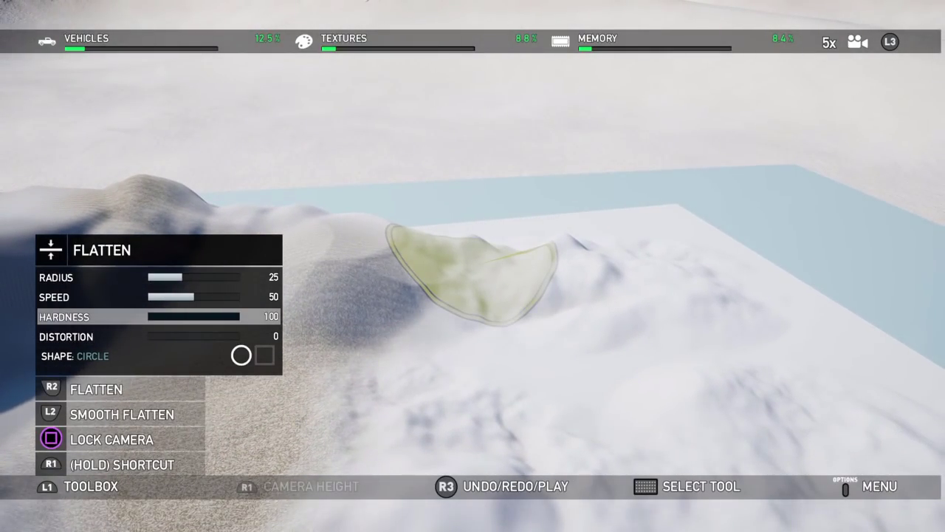
# Stamp a hard-edged flat shelf into the lower slope, then ease hardness down slightly.
pyautogui.click(471, 274)
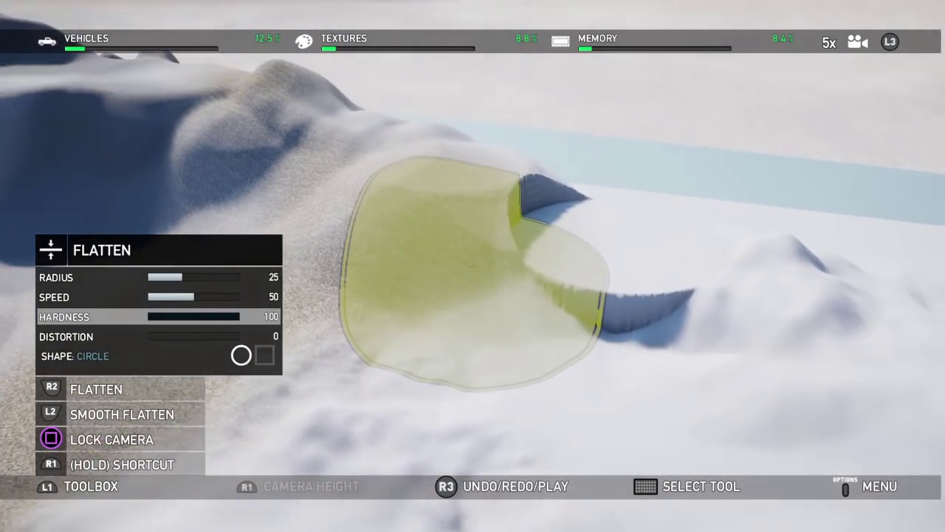
pyautogui.click(472, 273)
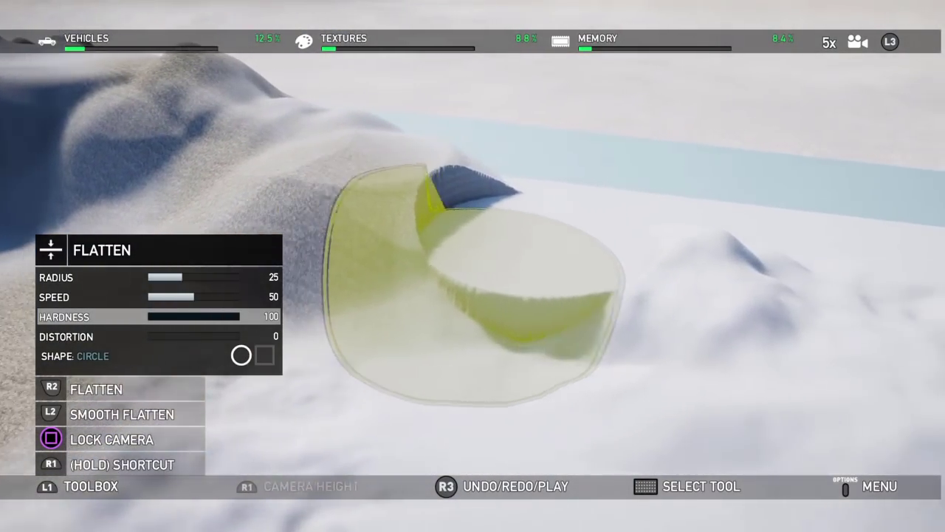
pyautogui.press('Left')
pyautogui.press('Left')
pyautogui.press('Left')
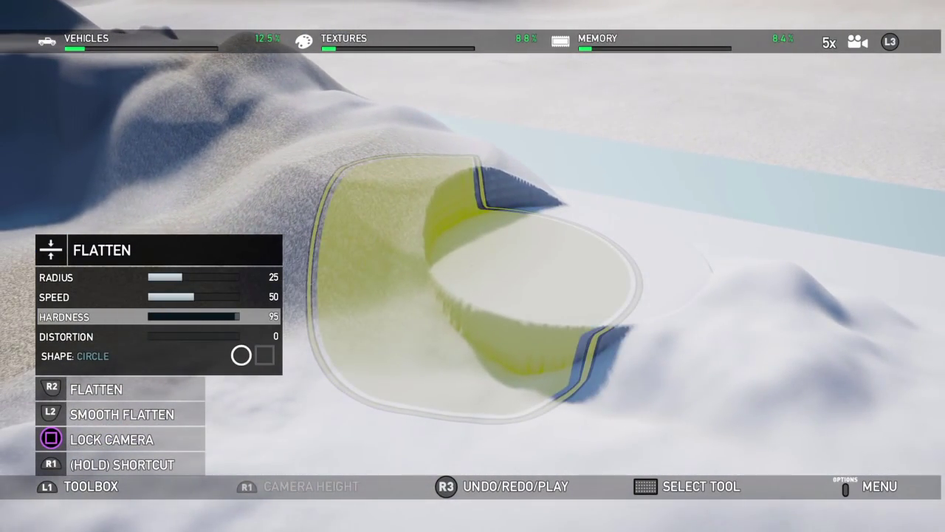
# Stamp several soft-edged flat pits along the hillside with low Flatten hardness.
pyautogui.press('Left')
pyautogui.press('Left')
pyautogui.press('Left')
pyautogui.press('Left')
pyautogui.press('Left')
pyautogui.press('Left')
pyautogui.press('Left')
pyautogui.press('Left')
pyautogui.press('Left')
pyautogui.press('Left')
pyautogui.press('Left')
pyautogui.press('Left')
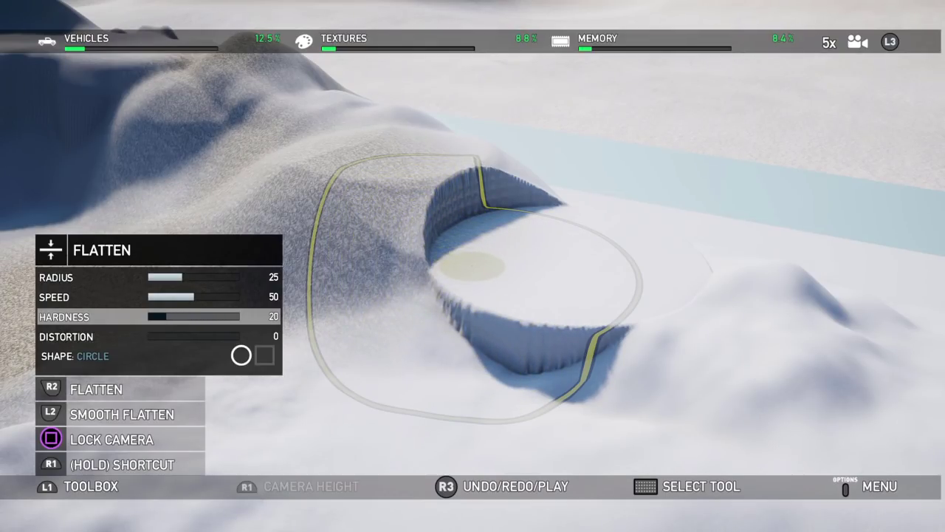
pyautogui.press('Right')
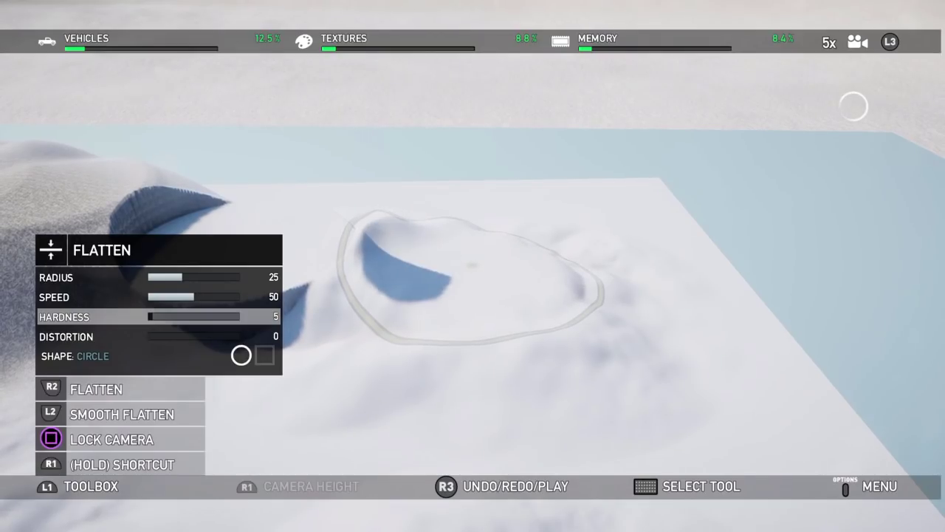
pyautogui.press('Right')
pyautogui.press('Right')
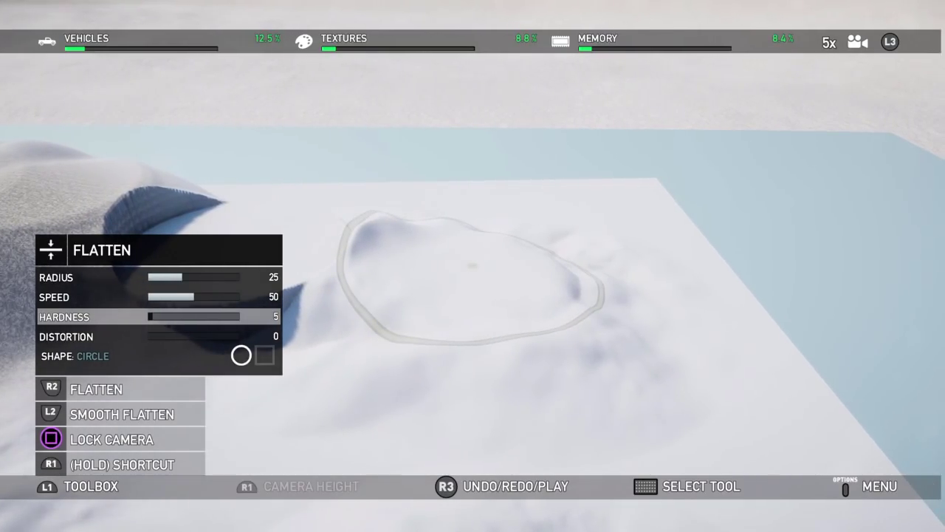
pyautogui.press('Right')
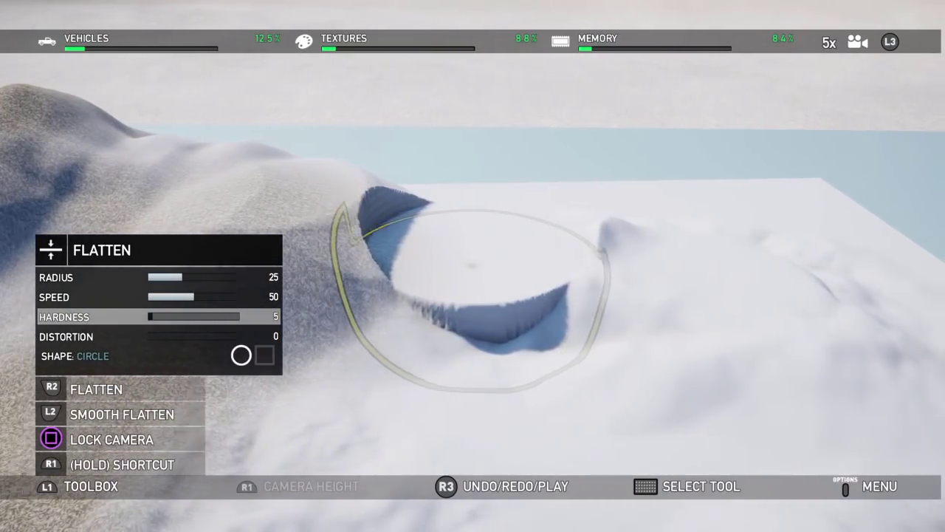
pyautogui.press('Right')
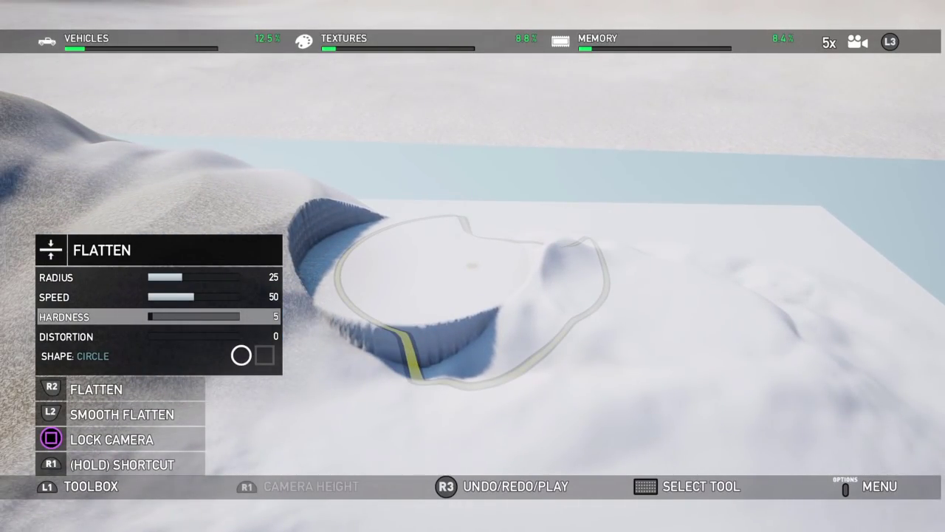
pyautogui.press('Right')
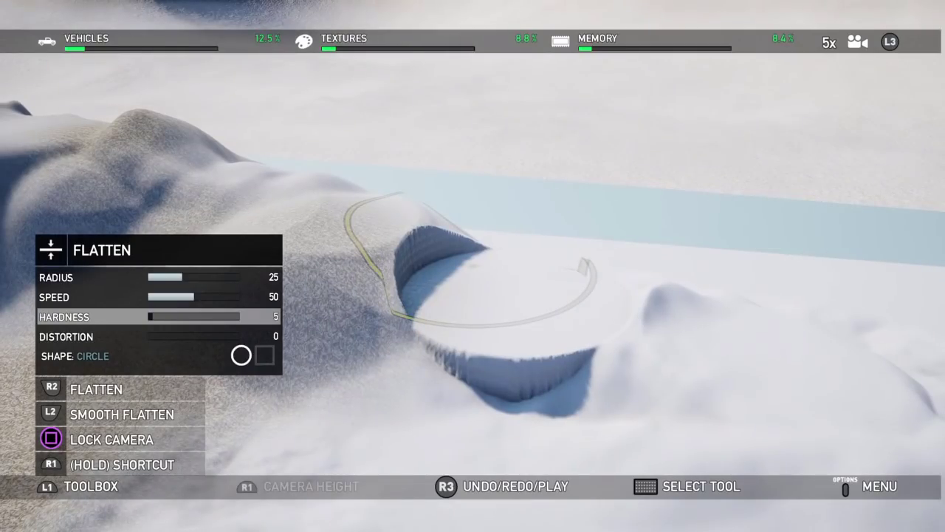
pyautogui.press('Right')
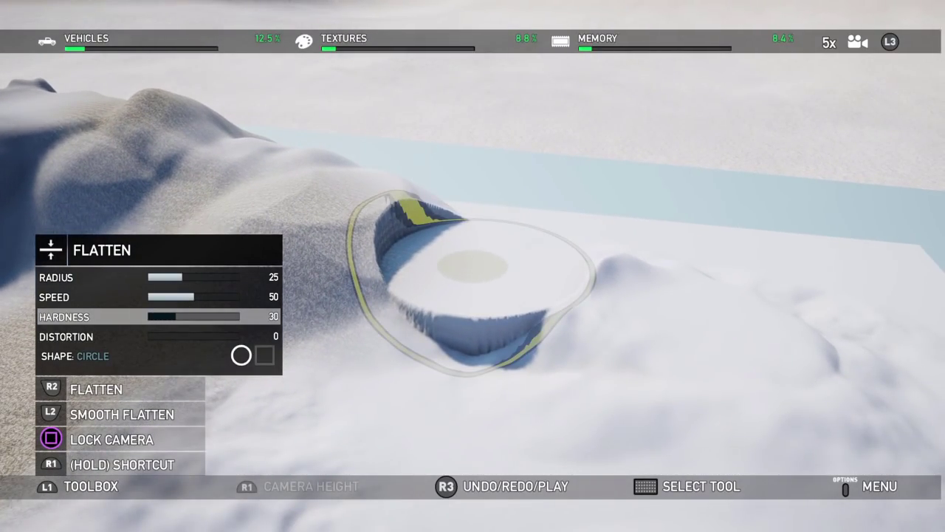
# Stamp more plateaus at Flatten hardness 70, 50 and 100.
pyautogui.press('Right')
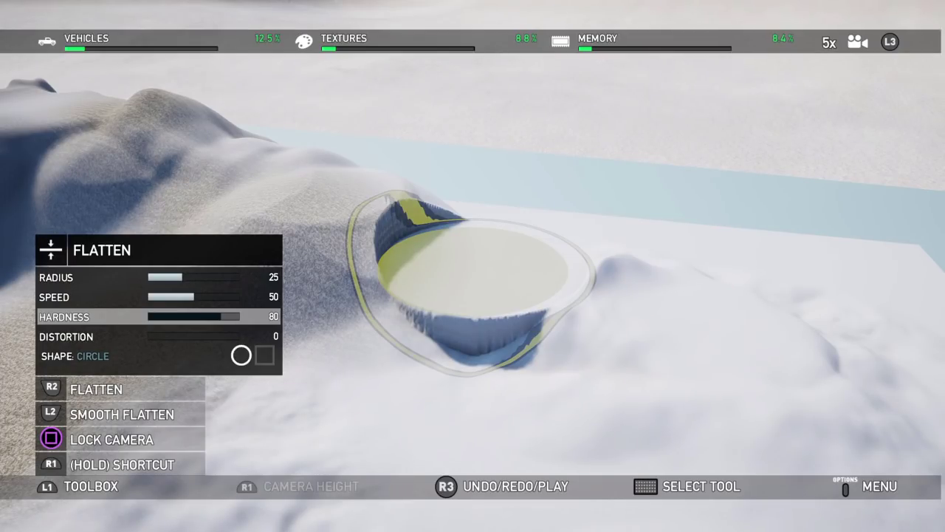
pyautogui.press('Left')
pyautogui.press('Left')
pyautogui.press('Left')
pyautogui.press('Left')
pyautogui.press('Left')
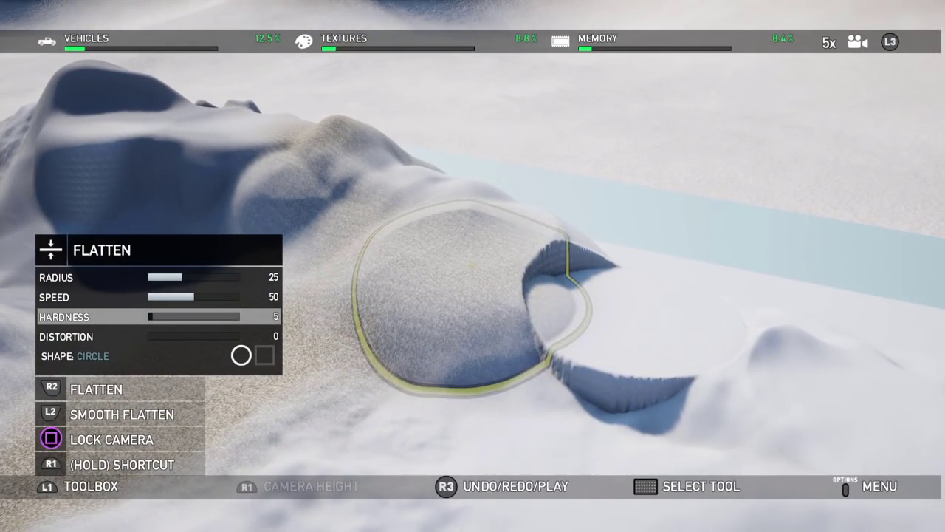
pyautogui.press('Right')
pyautogui.press('Right')
pyautogui.press('Right')
pyautogui.press('Right')
pyautogui.press('Right')
pyautogui.press('Right')
pyautogui.press('Right')
pyautogui.press('Right')
pyautogui.press('Right')
pyautogui.press('Right')
pyautogui.press('Right')
pyautogui.press('Right')
pyautogui.press('Right')
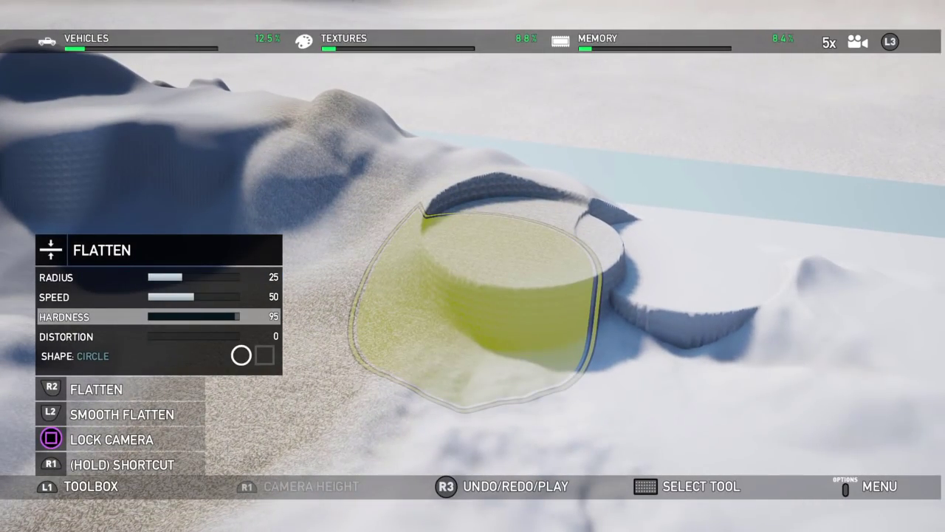
pyautogui.press('L1')
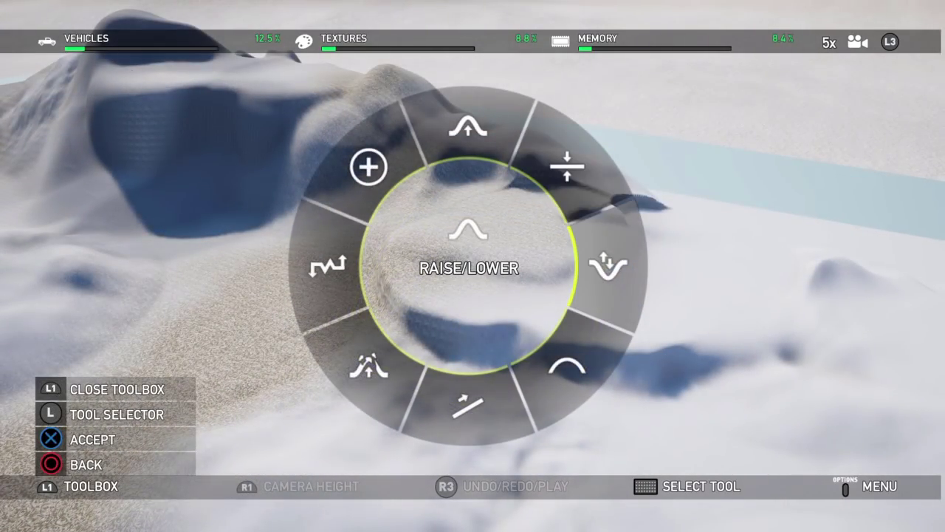
# Switch from Flatten to the Raise/Lower terrain tool.
pyautogui.press('Right')
pyautogui.press('Right')
pyautogui.press('Return')
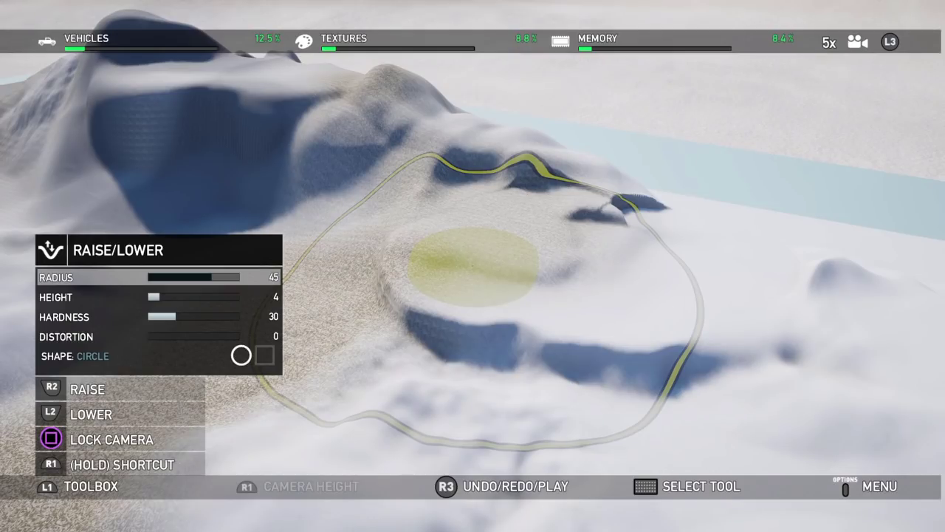
pyautogui.press('Tab')
# Browse the Ramp, Erosion and Noise tools, then exit the terrain tools entirely.
pyautogui.press('Right')
pyautogui.press('Right')
pyautogui.press('Right')
pyautogui.press('Left')
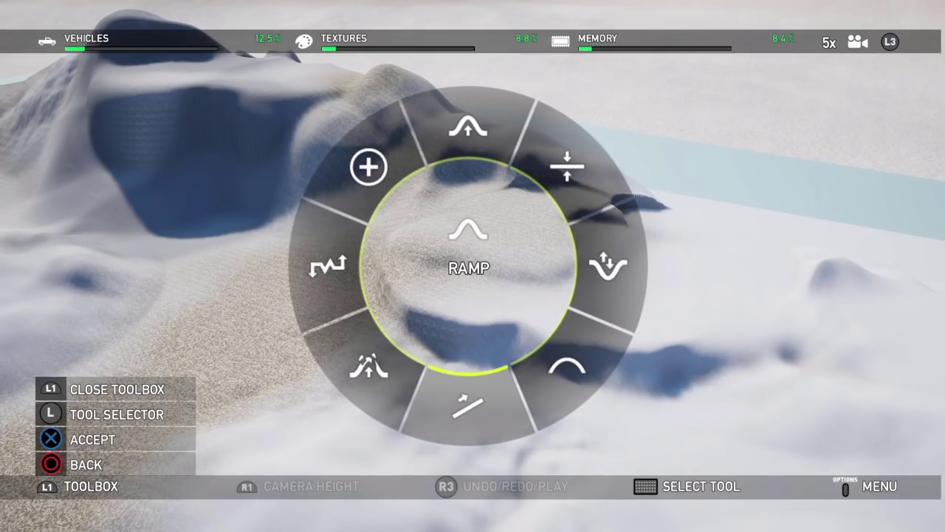
pyautogui.press('Right')
pyautogui.press('Left')
pyautogui.press('Right')
pyautogui.press('Right')
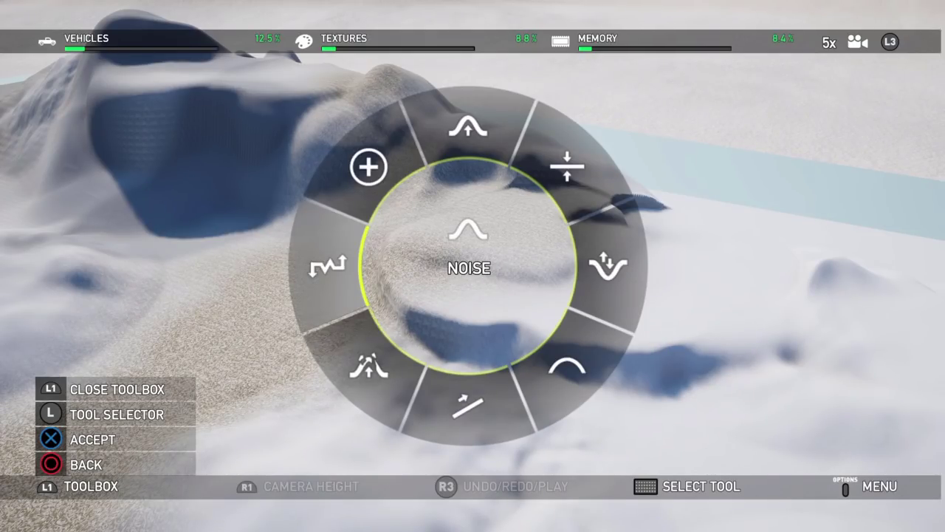
pyautogui.press('Escape')
pyautogui.press('Escape')
pyautogui.press('Escape')
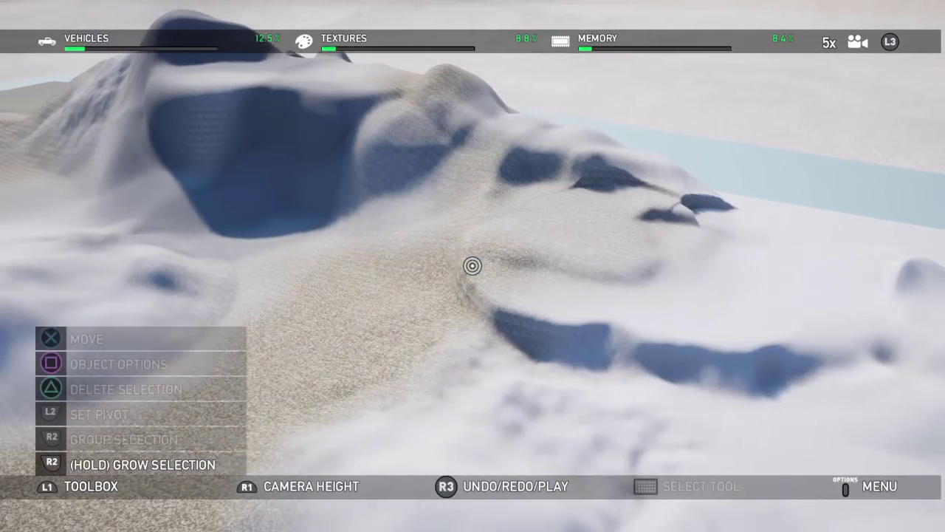
pyautogui.press('Left')
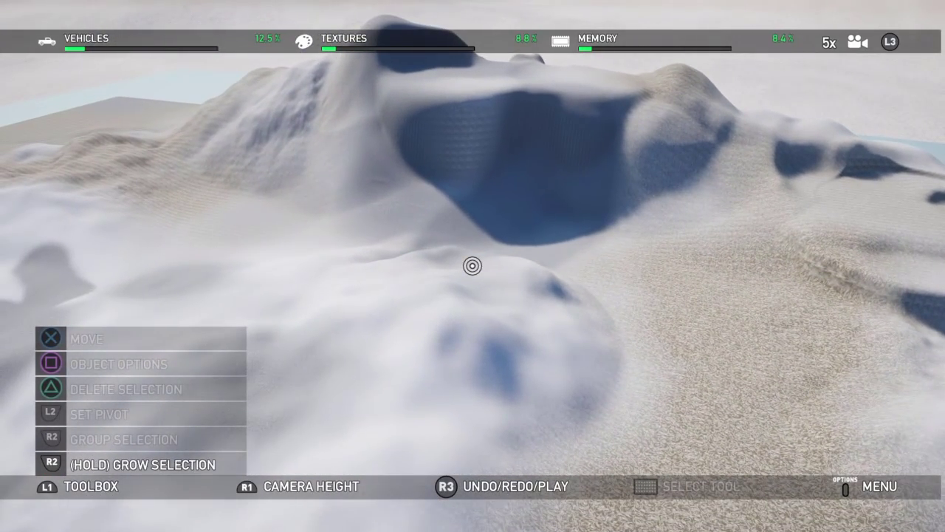
pyautogui.press('Up')
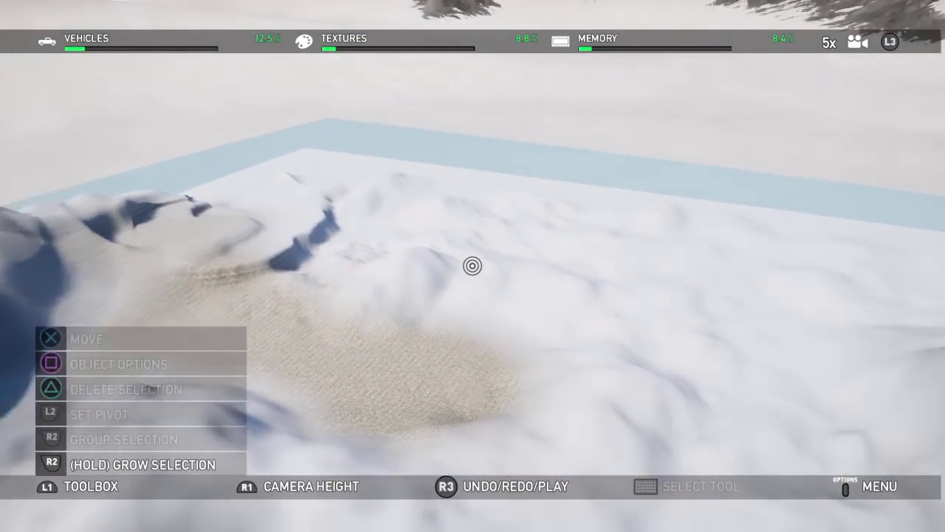
pyautogui.press('Right')
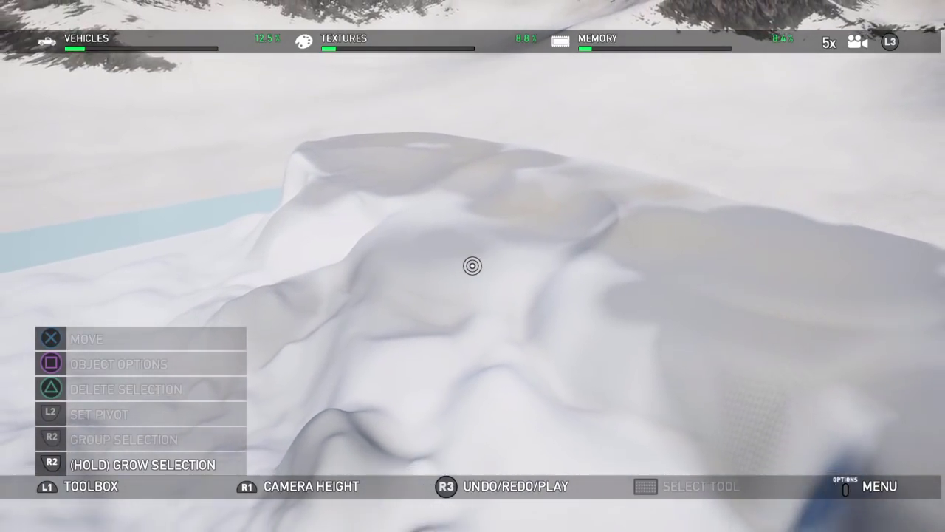
pyautogui.press('Up')
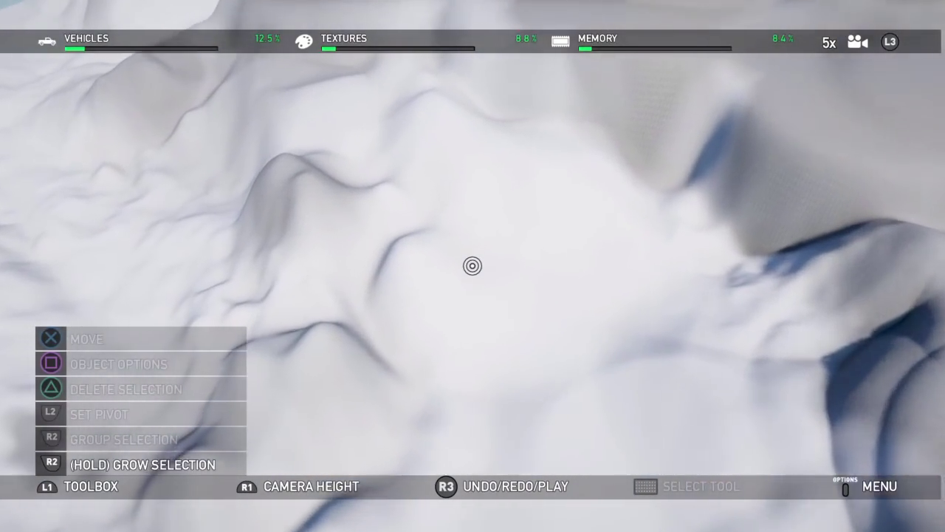
pyautogui.press('Left')
pyautogui.press('Down')
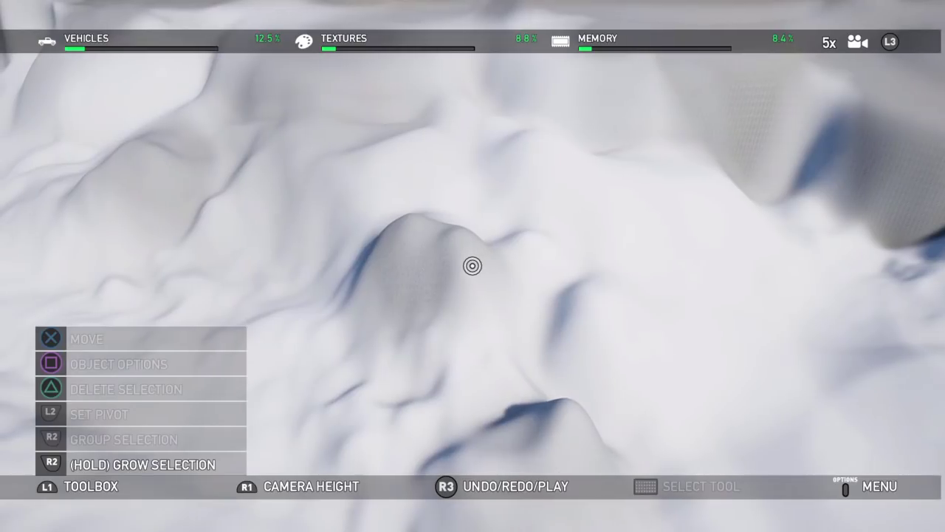
pyautogui.press('Down')
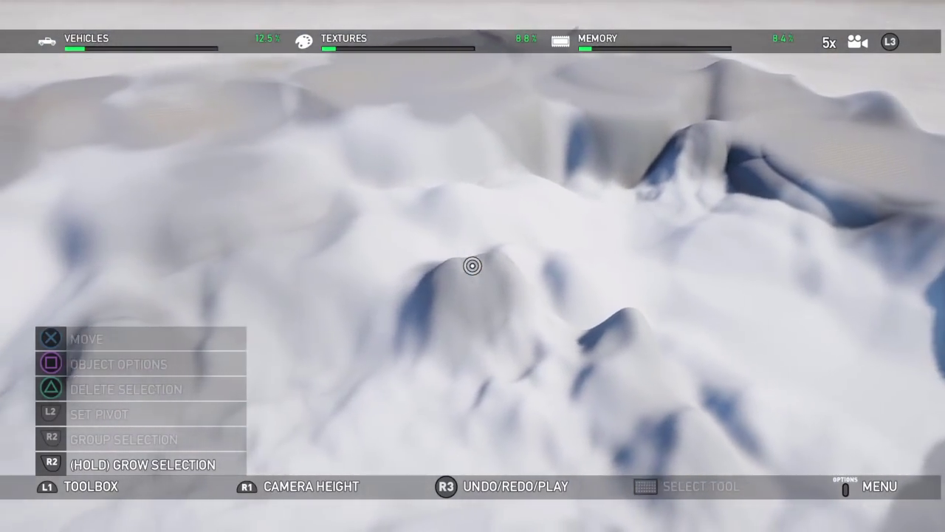
pyautogui.press('Down')
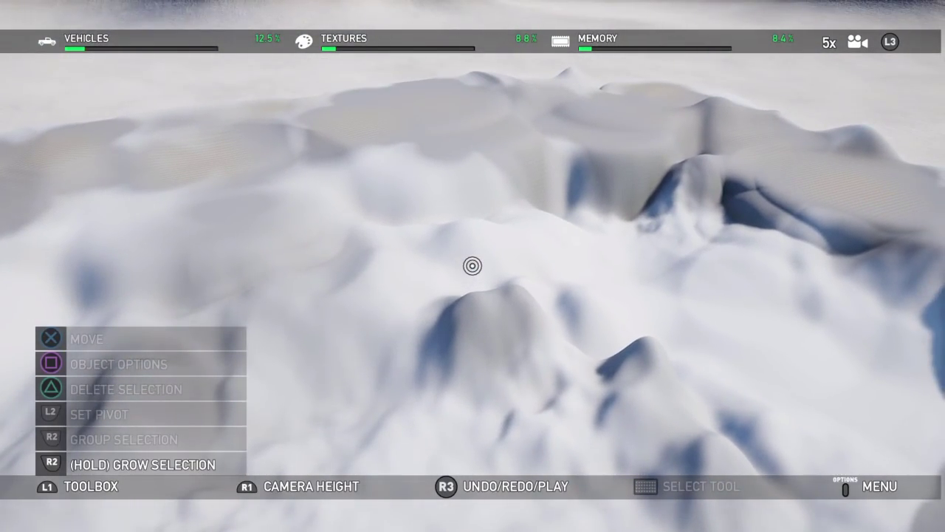
pyautogui.press('Down')
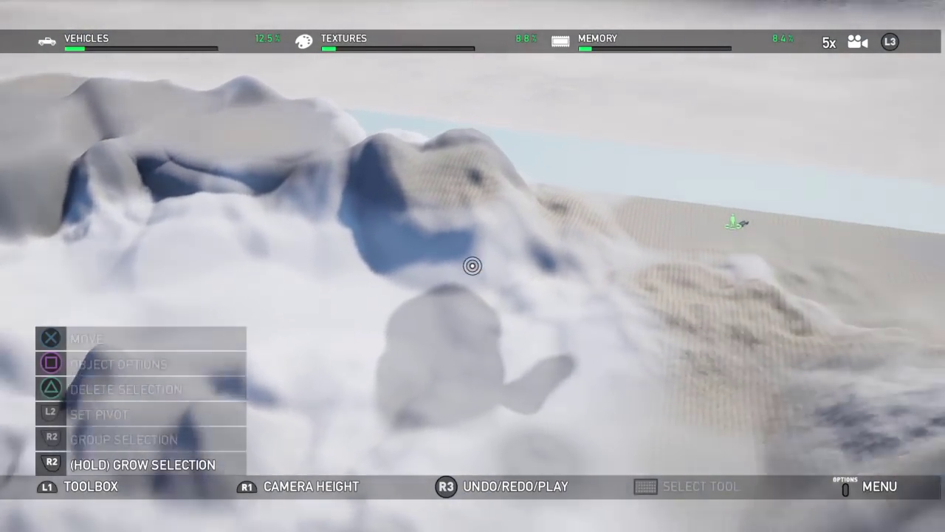
pyautogui.press('Down')
pyautogui.press('Down')
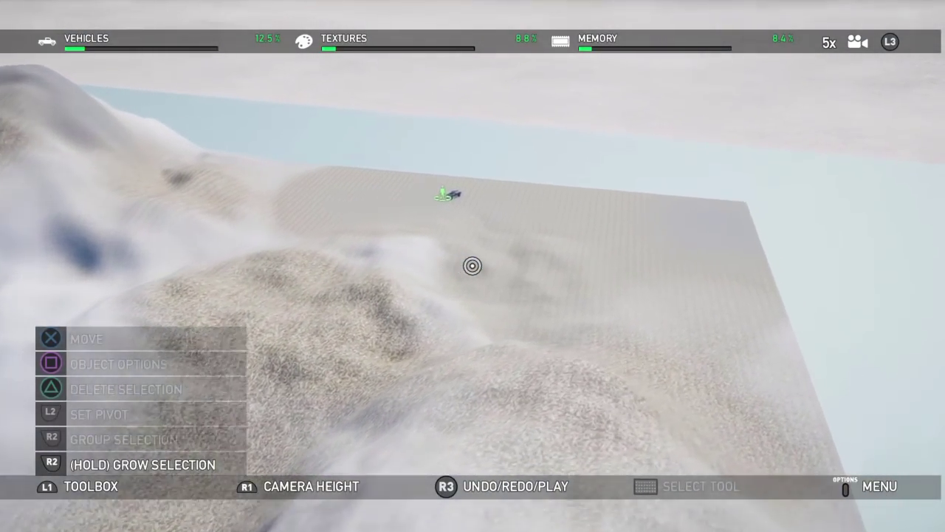
pyautogui.press('Left')
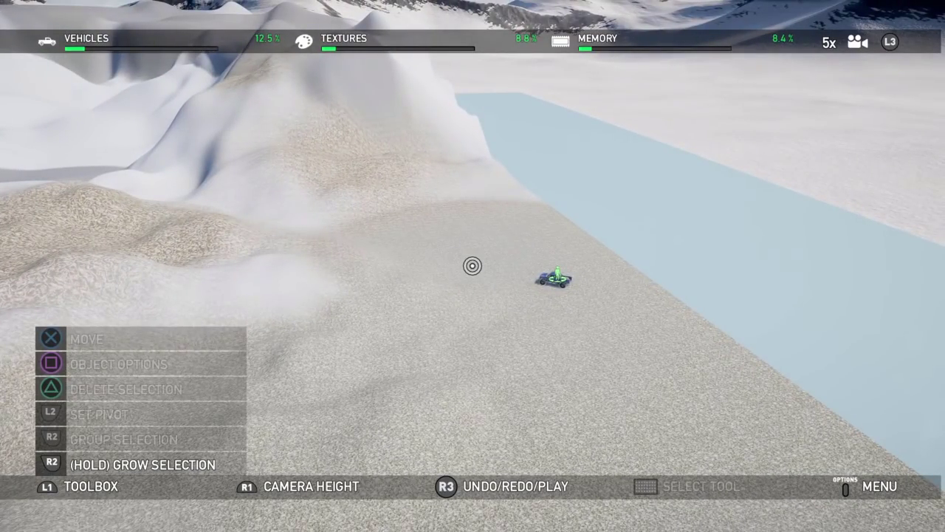
pyautogui.press('Left')
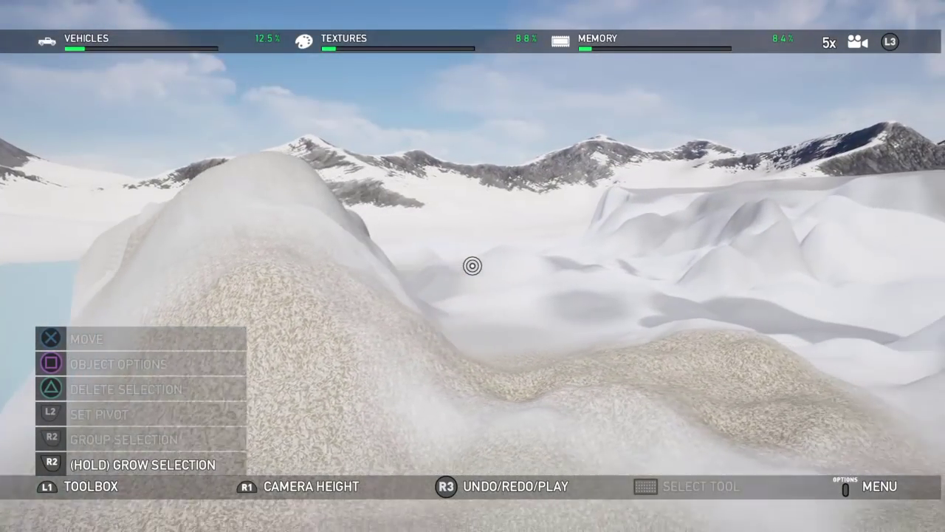
pyautogui.press('Left')
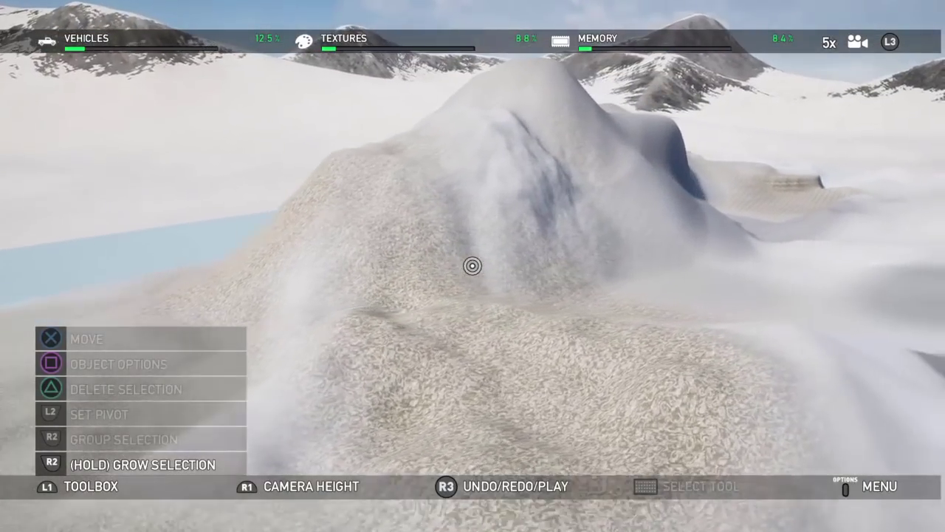
pyautogui.press('Left')
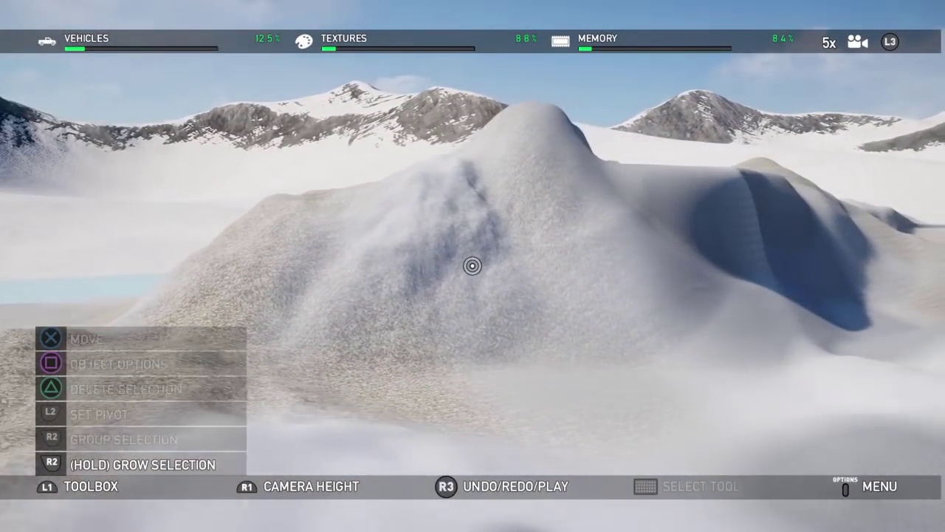
pyautogui.press('Left')
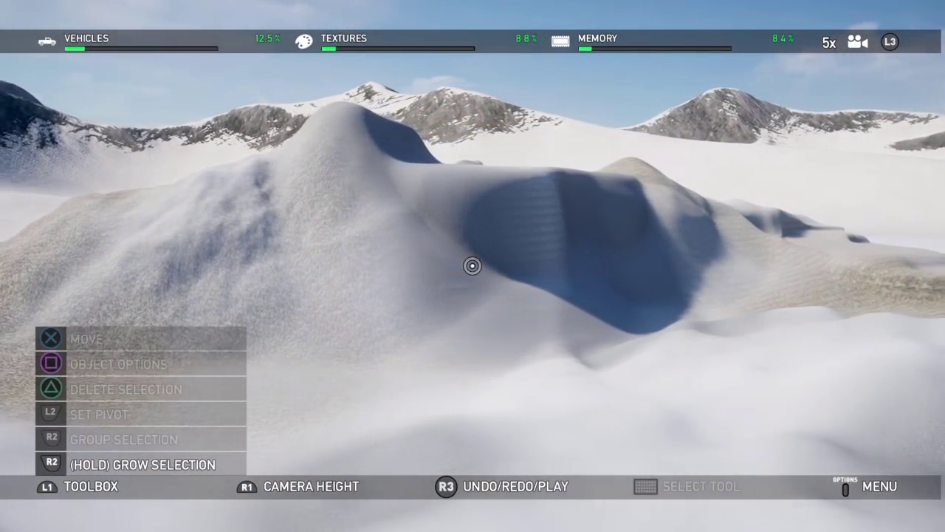
pyautogui.press('Left')
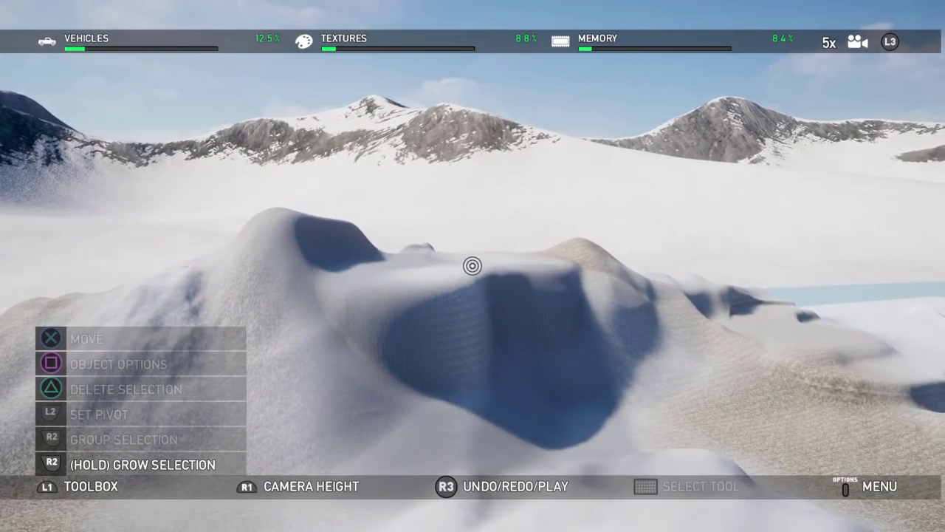